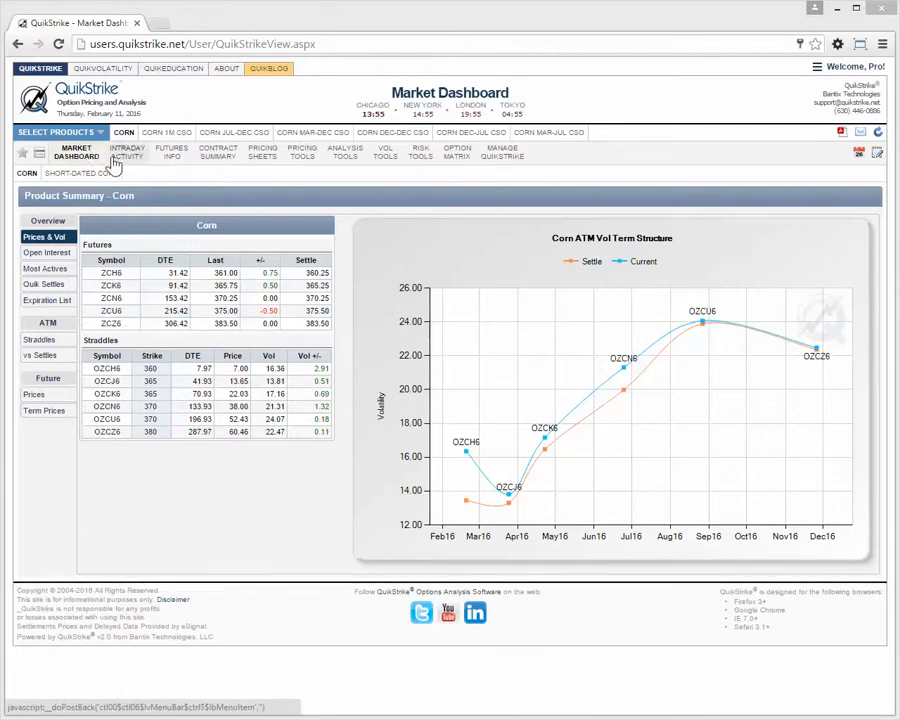
# - Open the Trade Builder for corn and select the April 2016 expiration, OZCJ6
pyautogui.click(78, 155)
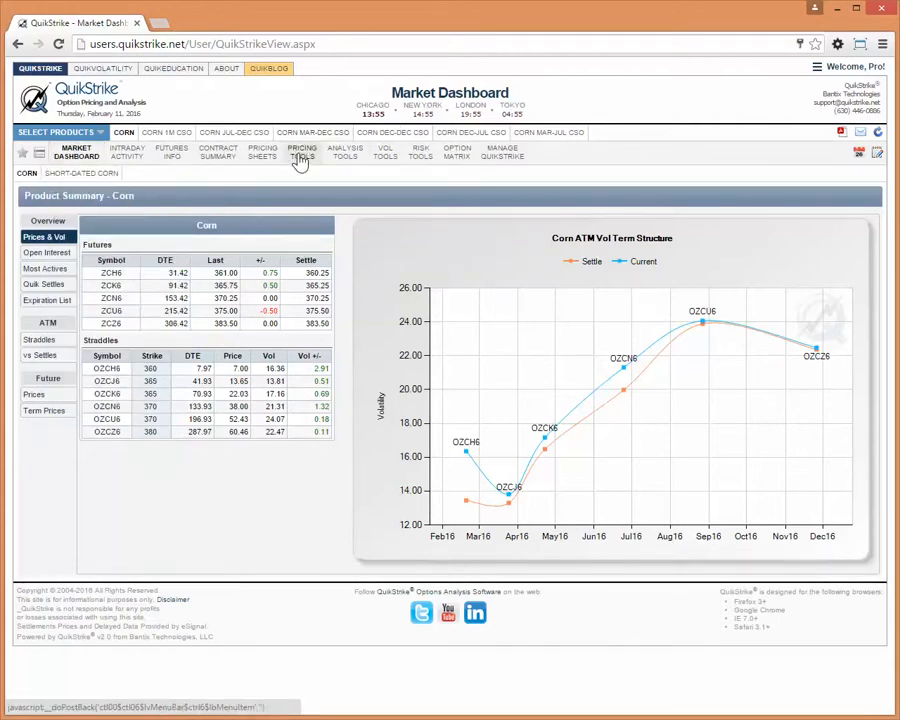
pyautogui.moveTo(300, 160)
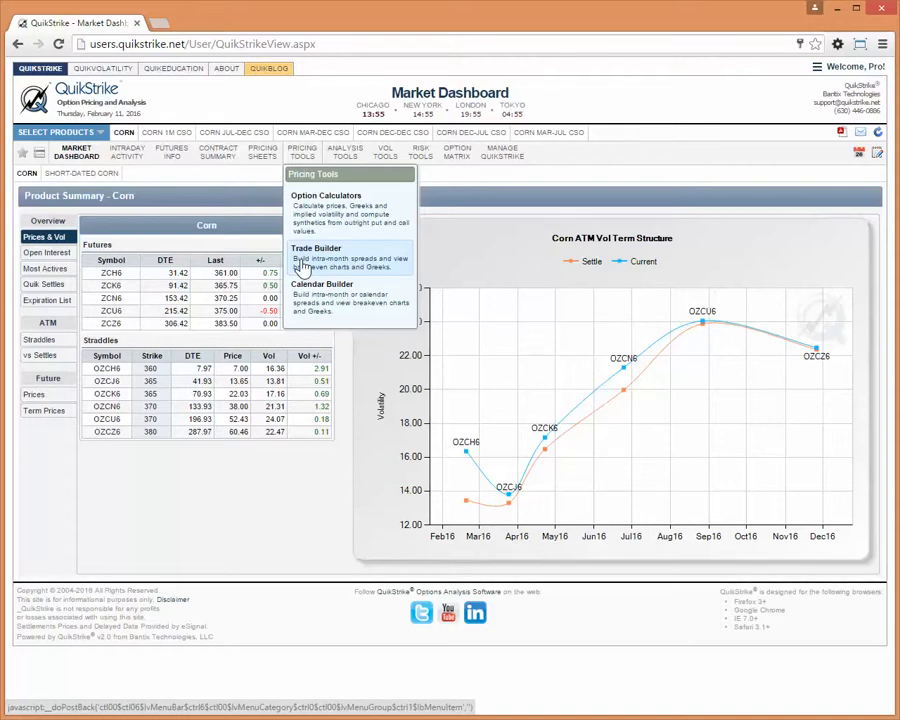
pyautogui.click(302, 266)
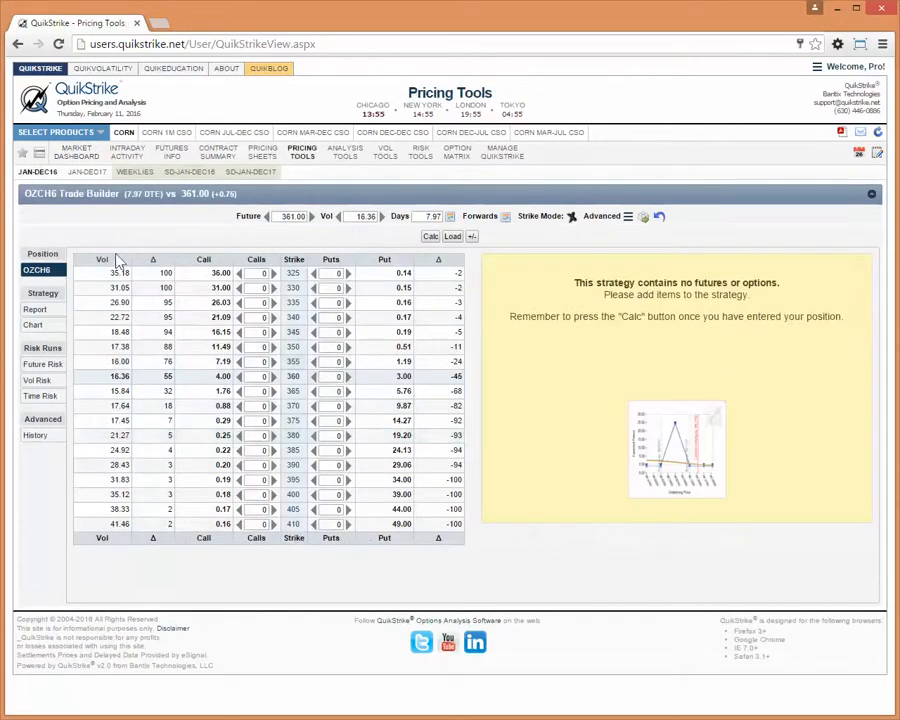
pyautogui.moveTo(38, 180)
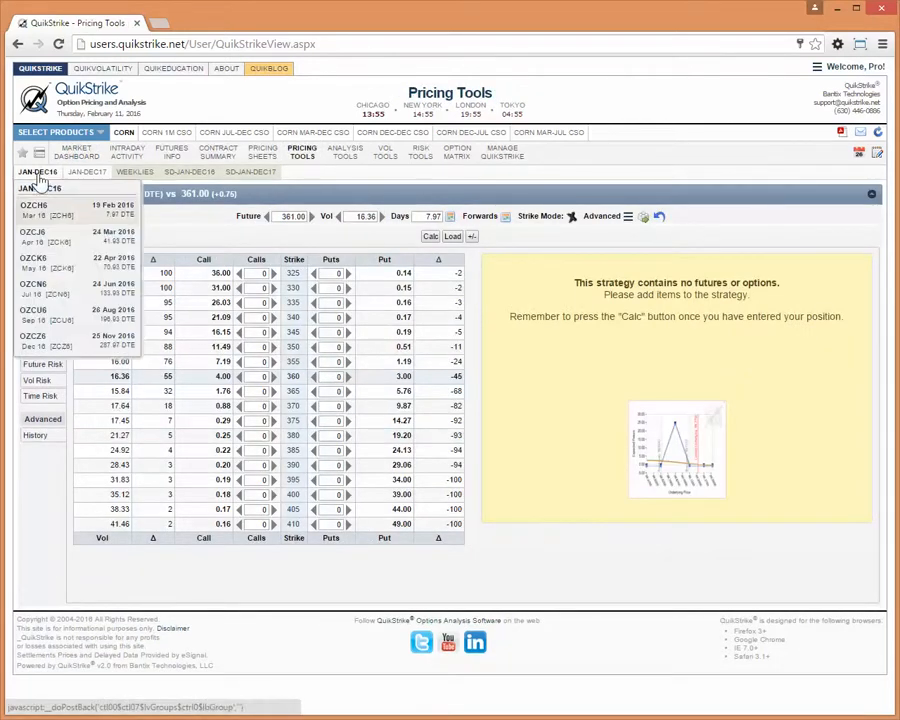
pyautogui.click(34, 236)
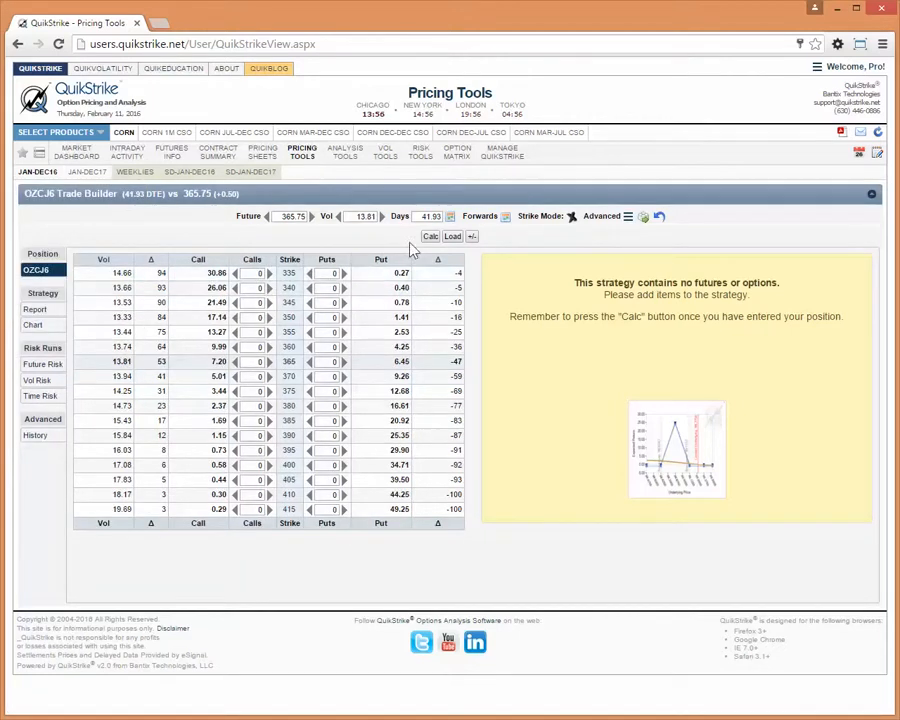
# - Load the saved QuikSpread OZCJ6 350/360/365 BRKN P-FLY into the Trade Builder
pyautogui.click(452, 237)
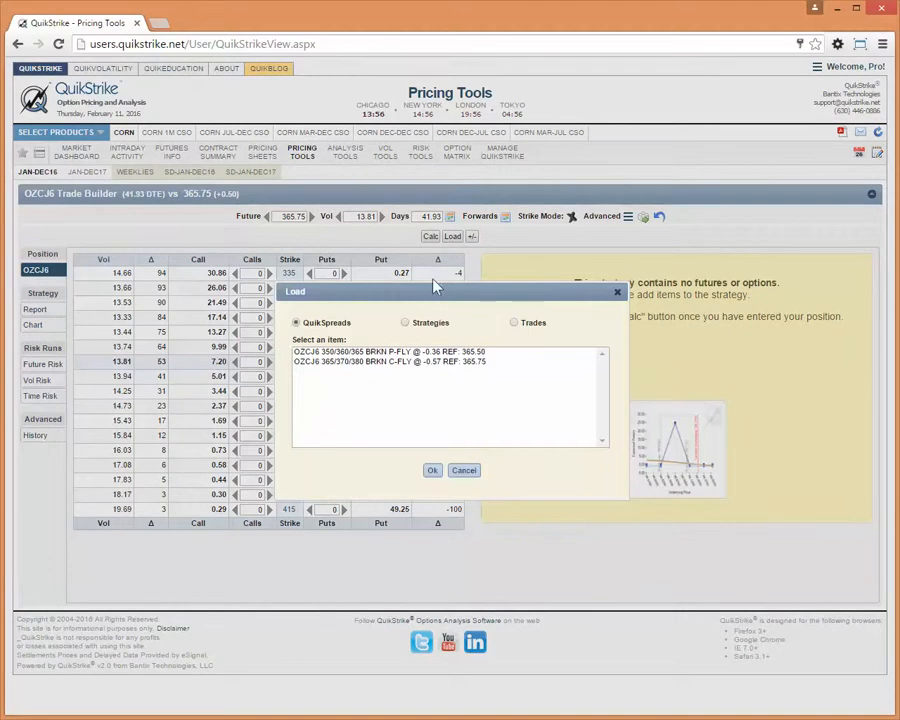
pyautogui.click(377, 353)
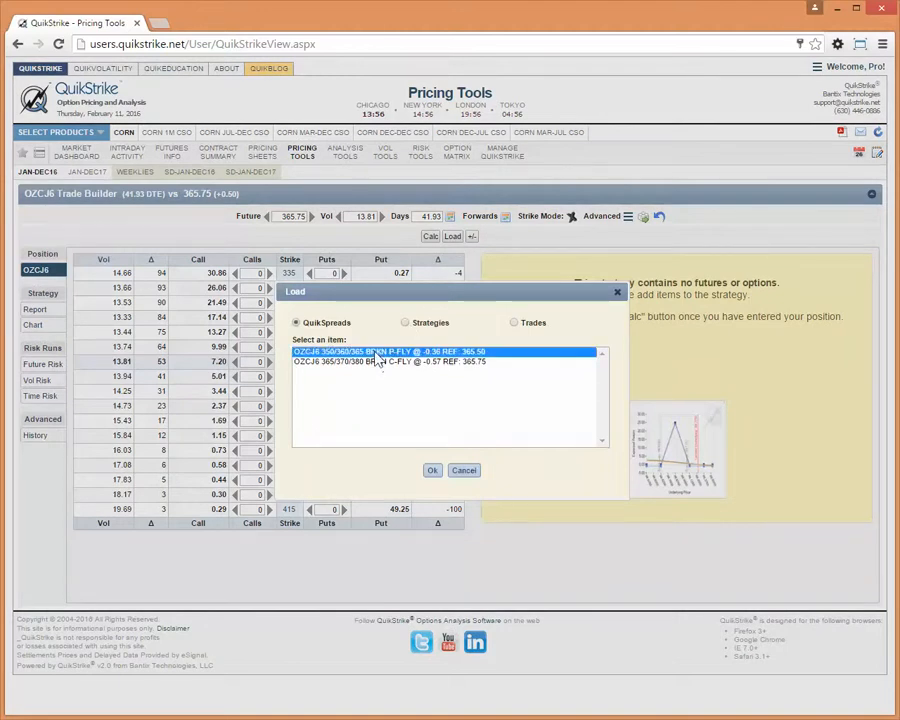
pyautogui.click(432, 470)
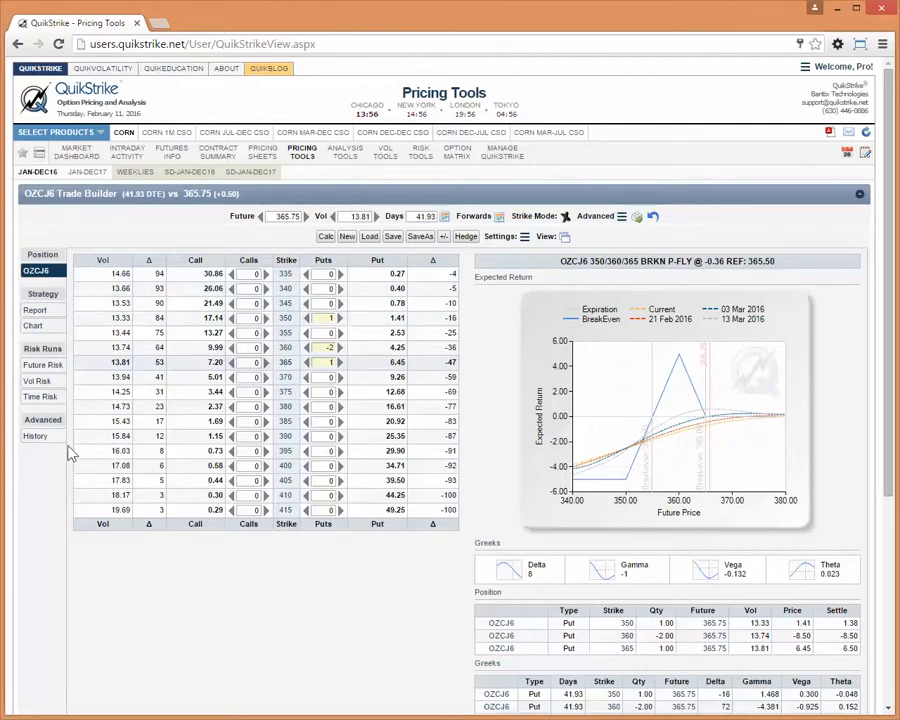
# - Start a new strategy with 1 put at strike 365 and -2 puts at strike 355, and calculate it
pyautogui.click(346, 237)
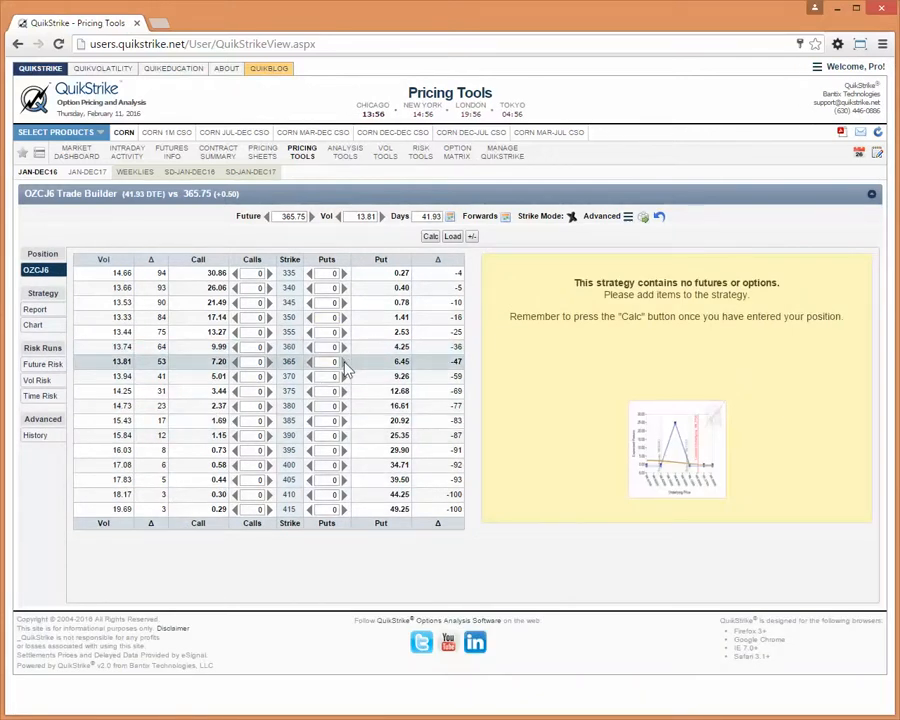
pyautogui.click(343, 362)
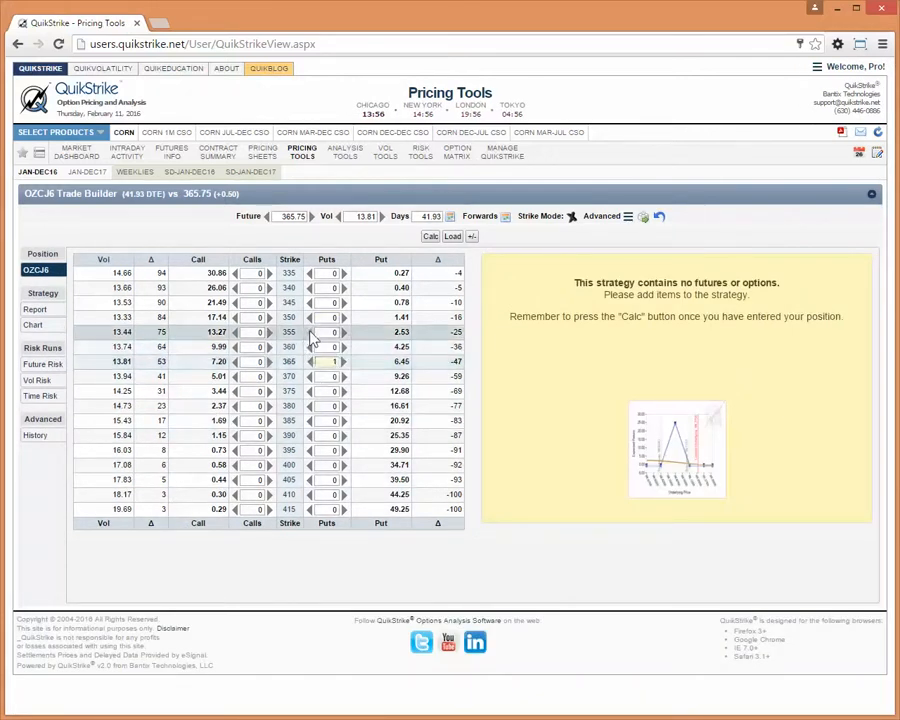
pyautogui.click(309, 332)
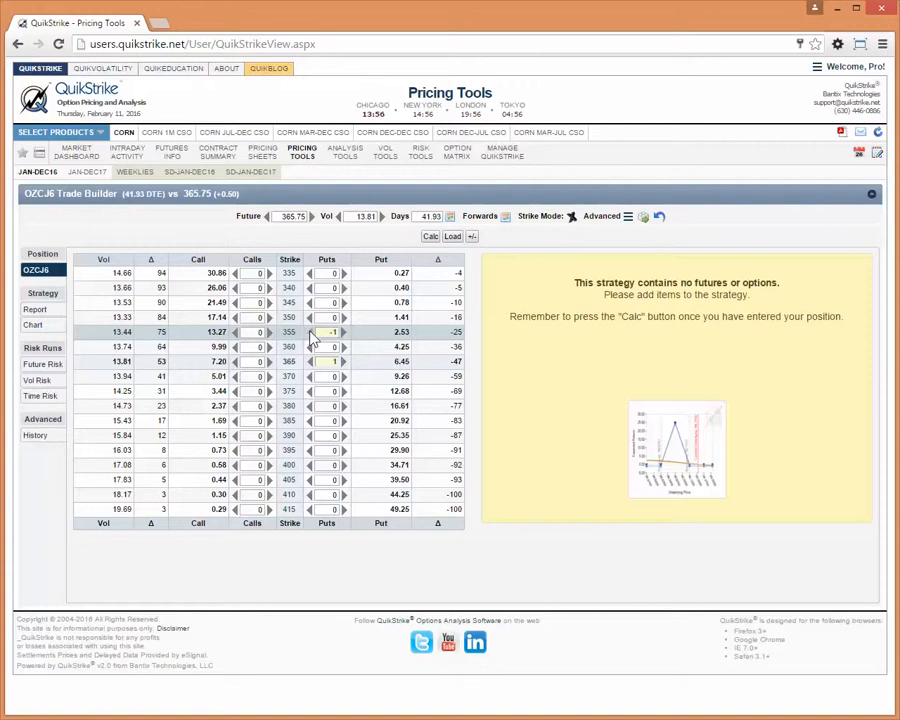
pyautogui.click(429, 239)
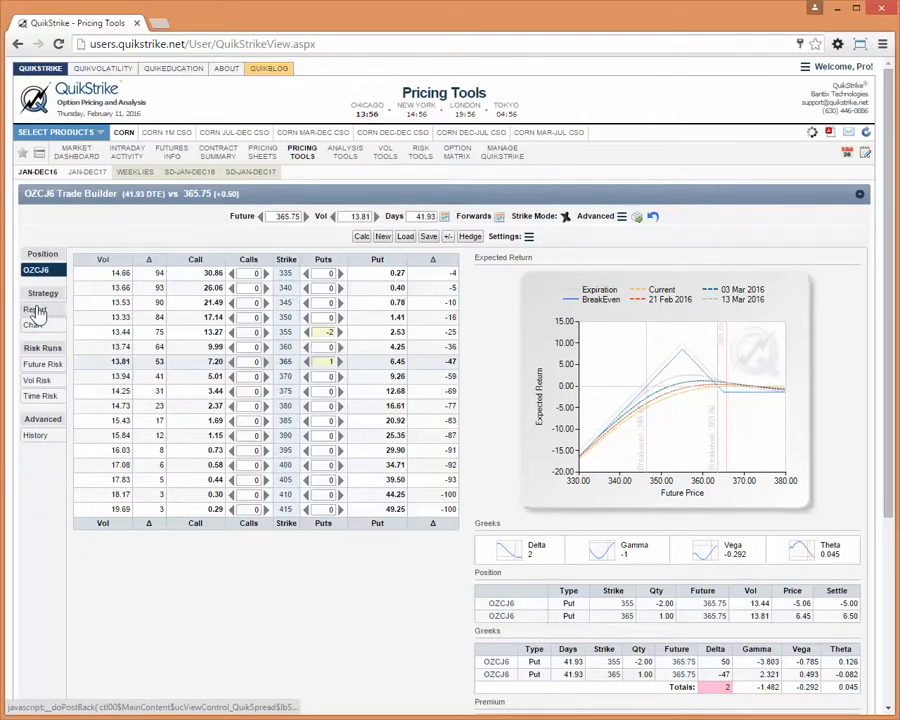
# - Review the put spread's strategy report and its expected return chart
pyautogui.click(35, 311)
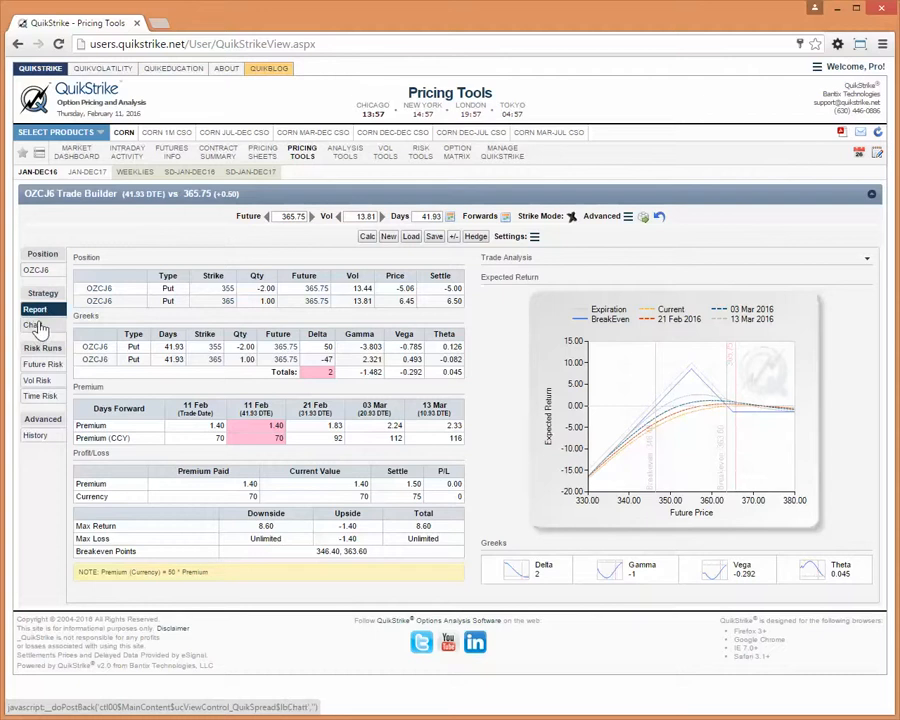
pyautogui.click(35, 326)
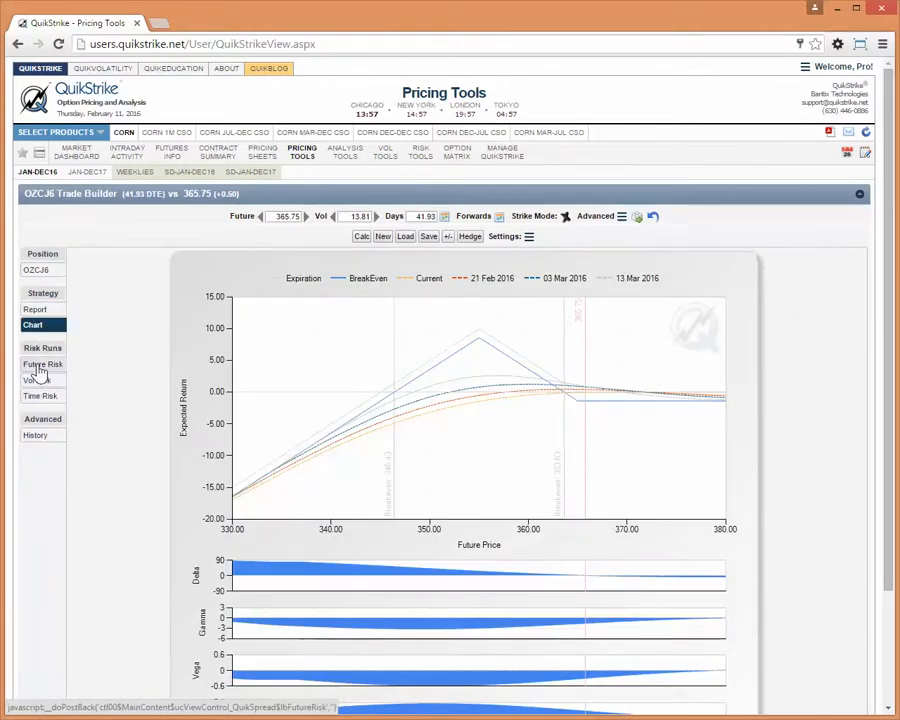
# - Show the future risk run for the strategy and set its step to 1.00
pyautogui.click(40, 368)
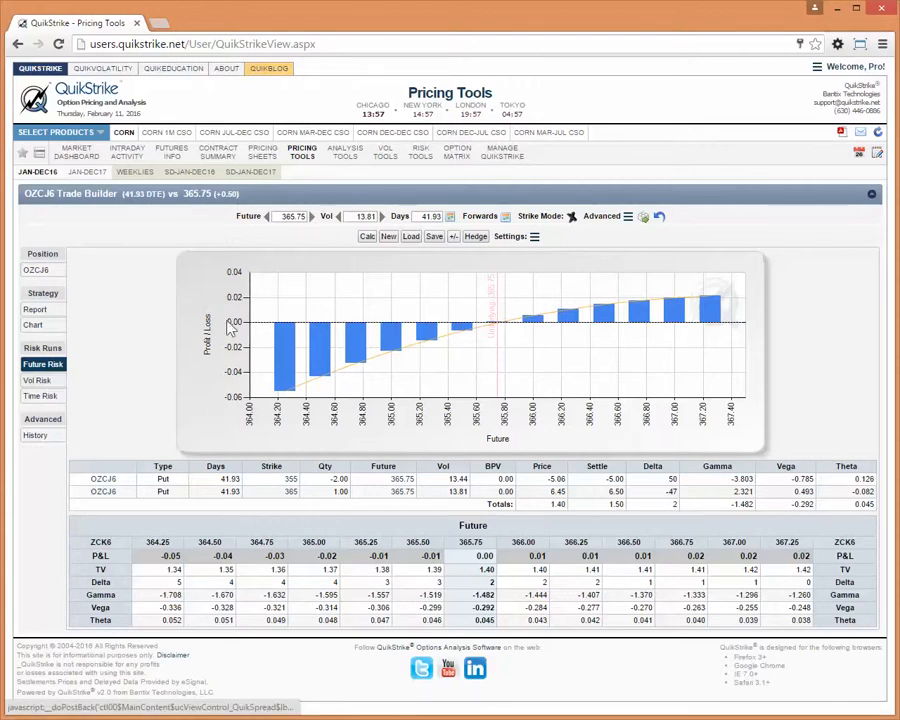
pyautogui.click(517, 240)
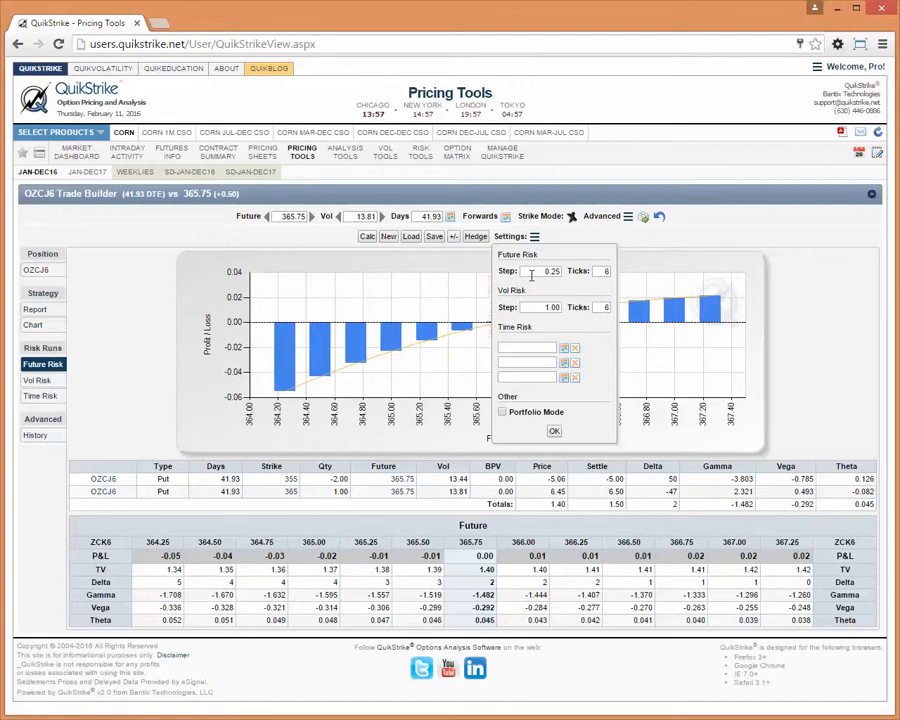
pyautogui.moveTo(531, 275); pyautogui.dragTo(578, 277)
pyautogui.click(554, 434)
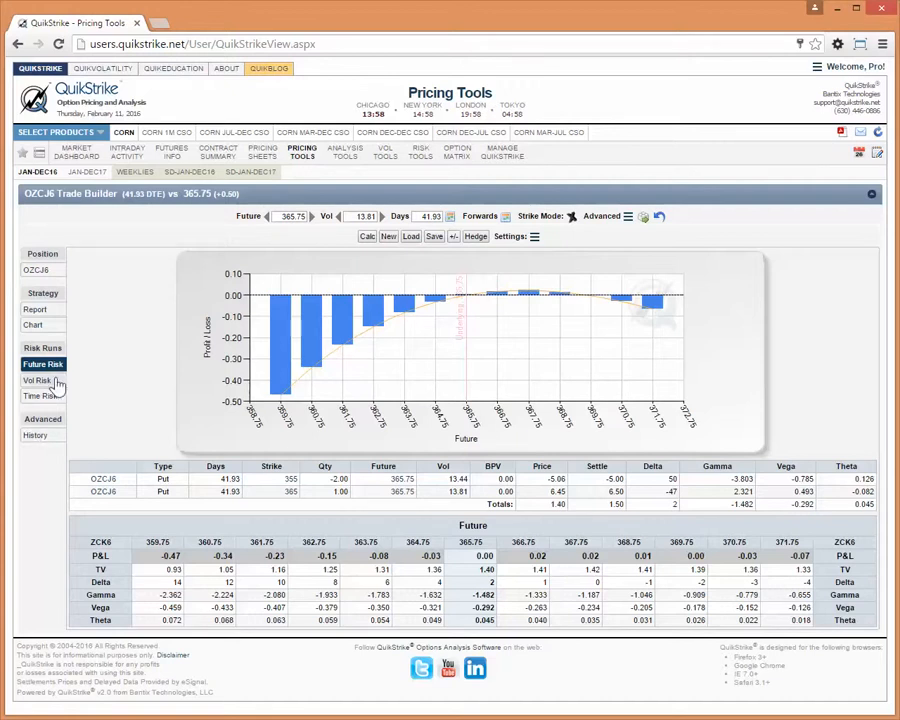
pyautogui.click(510, 237)
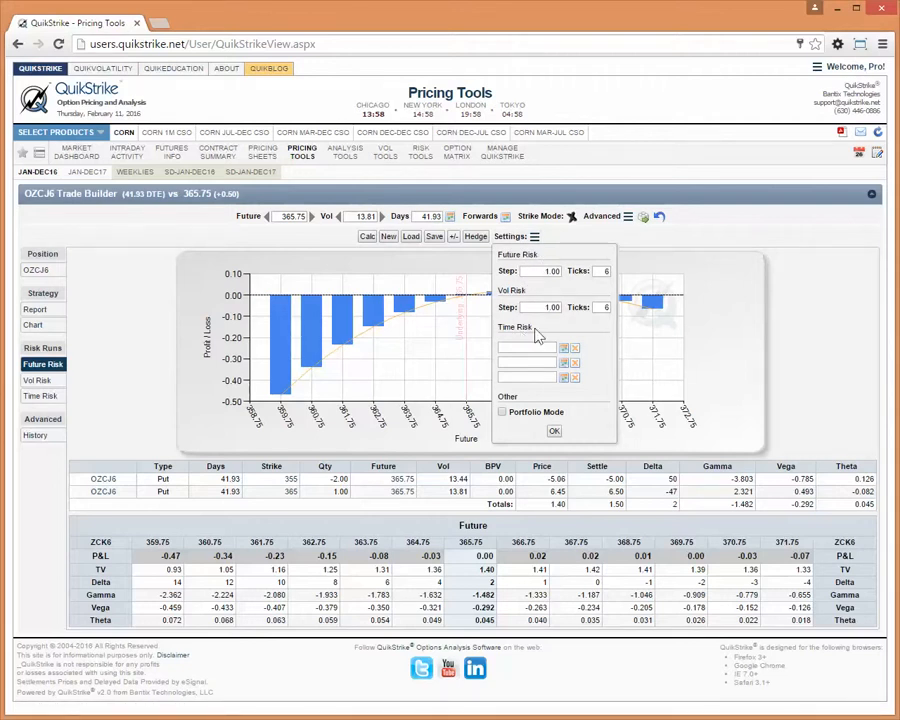
pyautogui.click(114, 361)
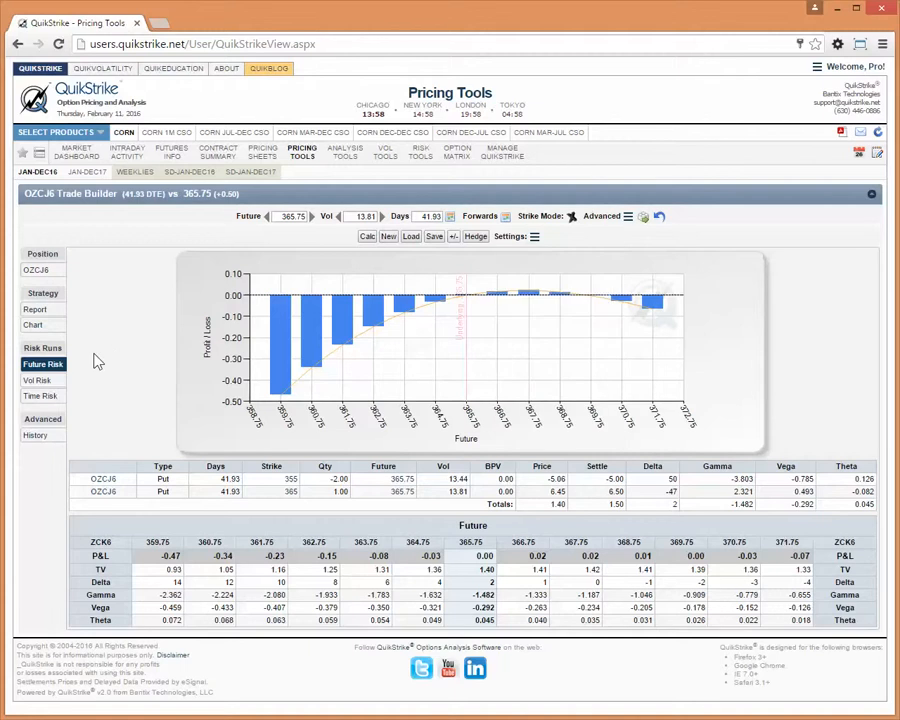
# - Show the volatility risk run for the strategy and set its step to 0.50
pyautogui.click(36, 380)
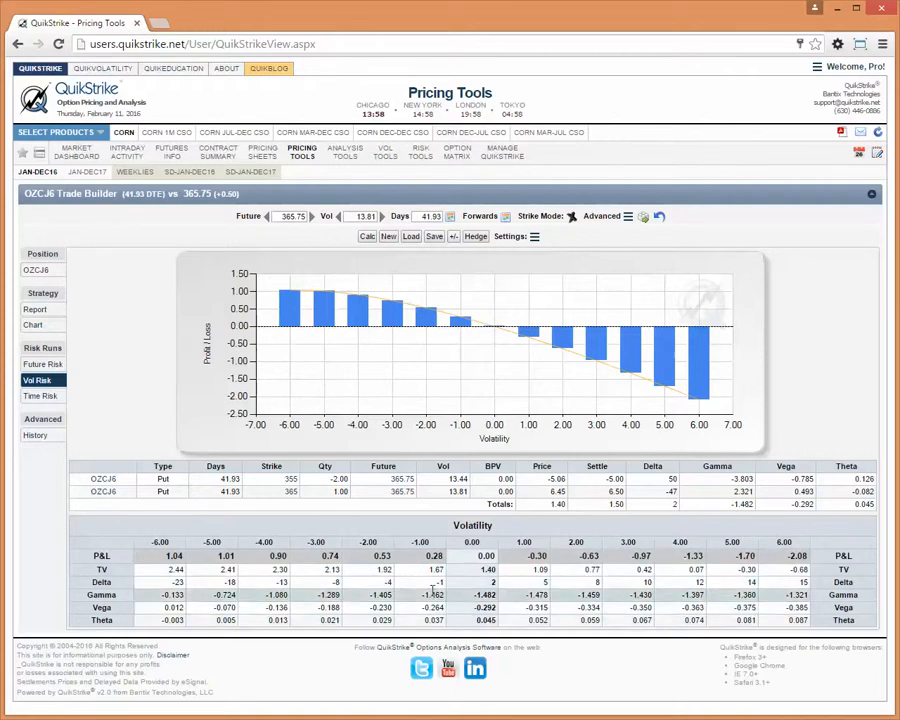
pyautogui.click(515, 239)
pyautogui.moveTo(541, 307); pyautogui.dragTo(600, 299)
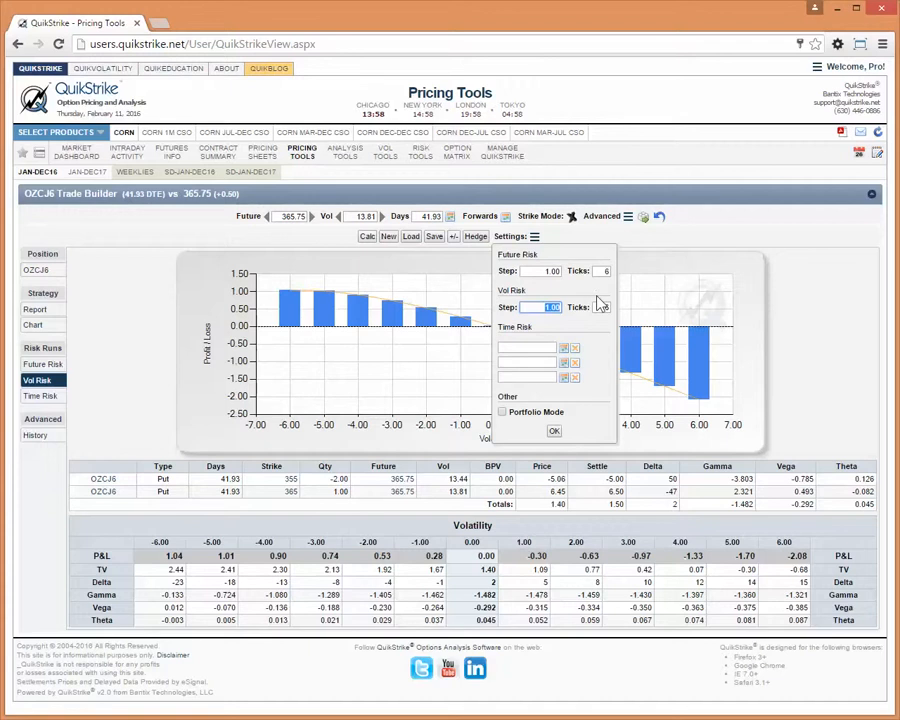
pyautogui.press('BackSpace')
pyautogui.click(555, 431)
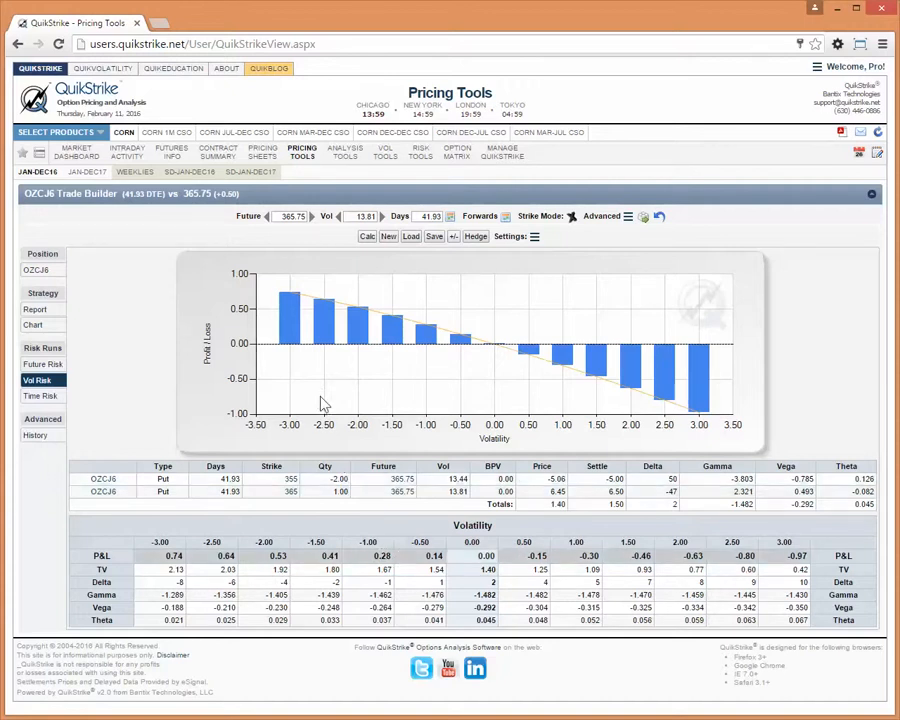
# - Show the time risk run for the strategy and set its dates to 02/12/2016, 02/15/2016 and 02/19/2016
pyautogui.click(37, 399)
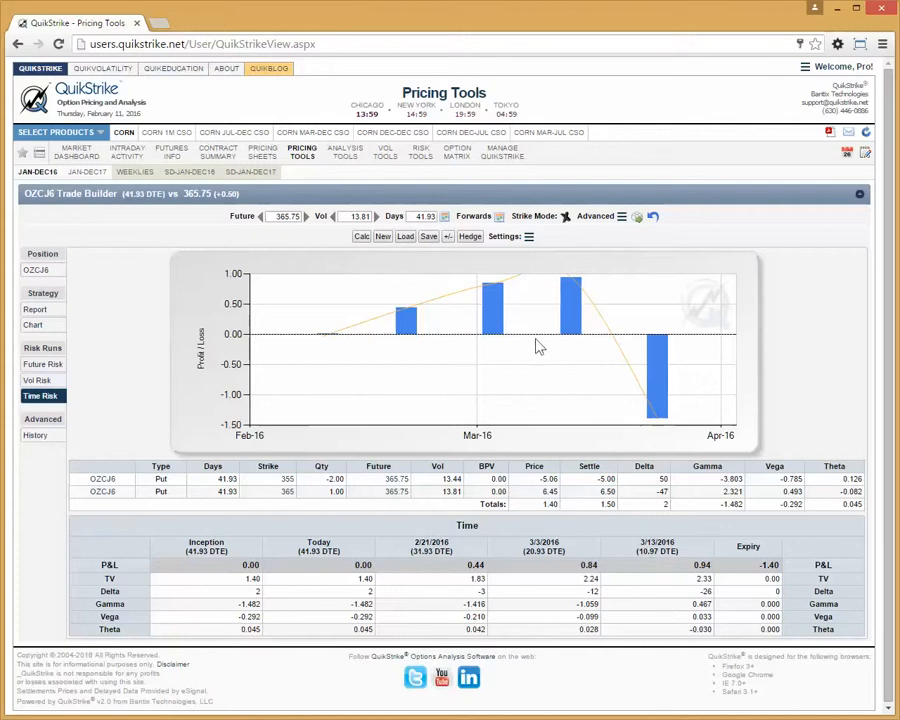
pyautogui.click(529, 236)
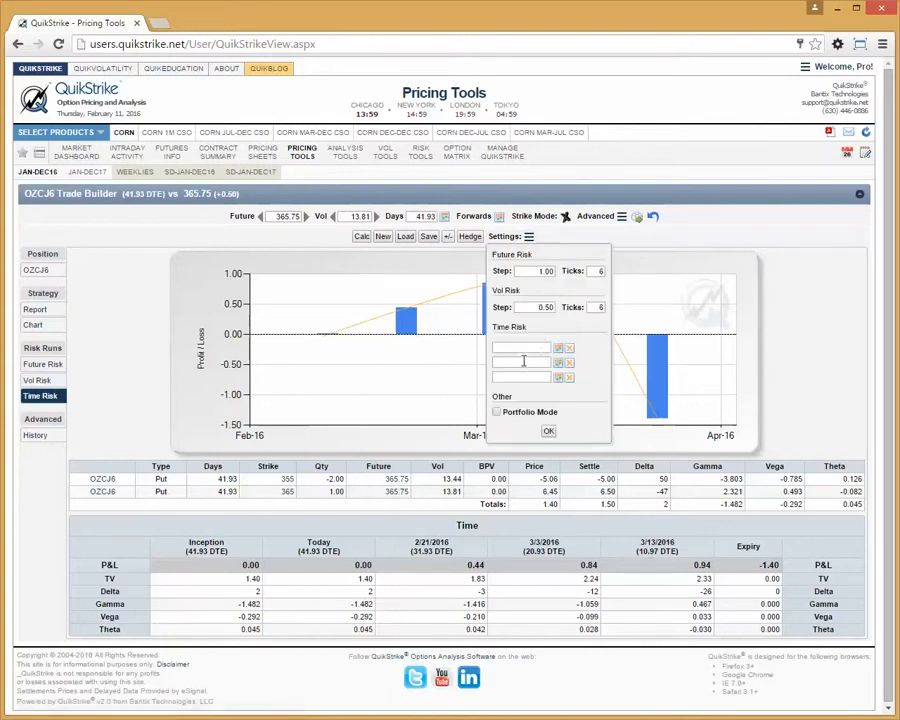
pyautogui.click(558, 347)
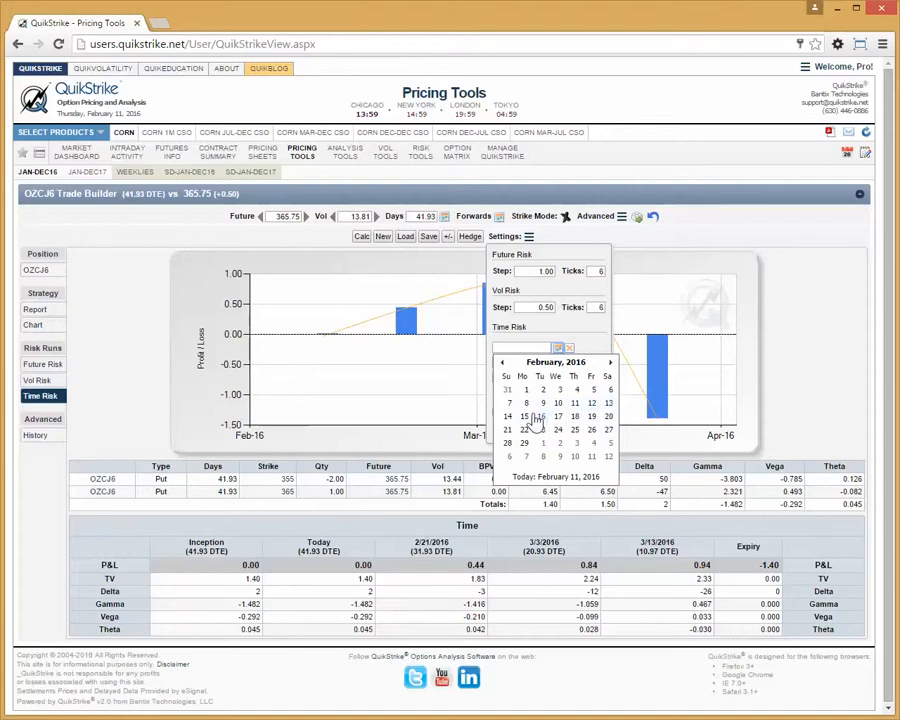
pyautogui.click(591, 404)
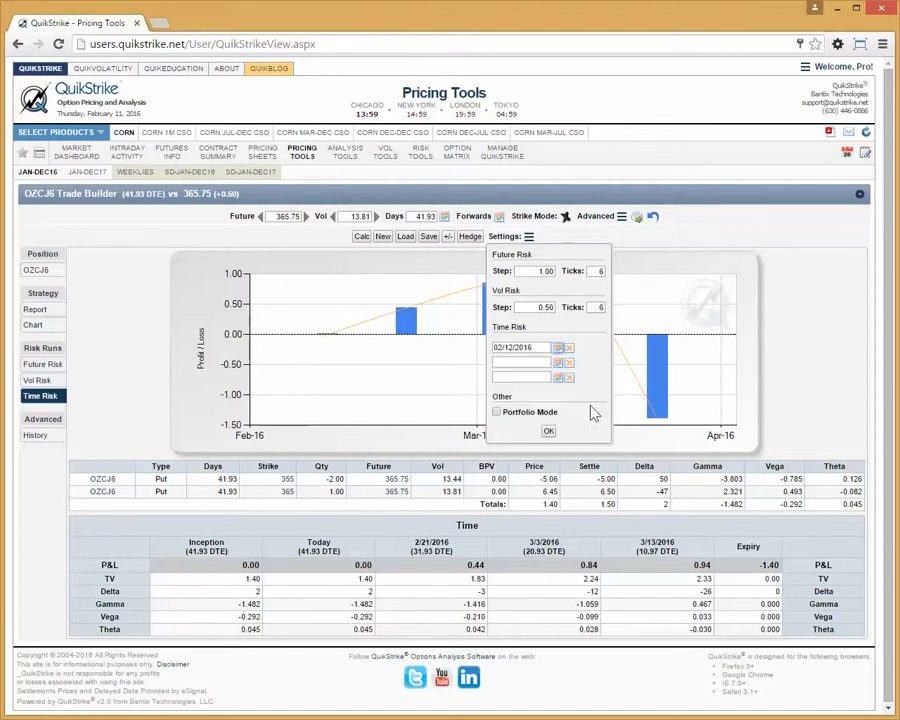
pyautogui.click(558, 362)
pyautogui.click(524, 431)
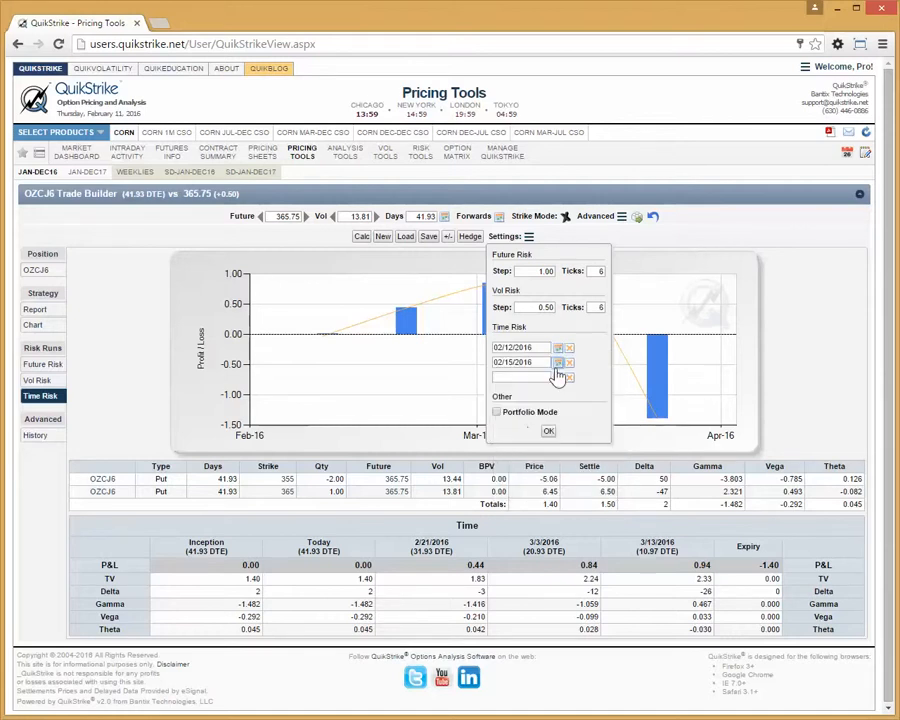
pyautogui.click(558, 377)
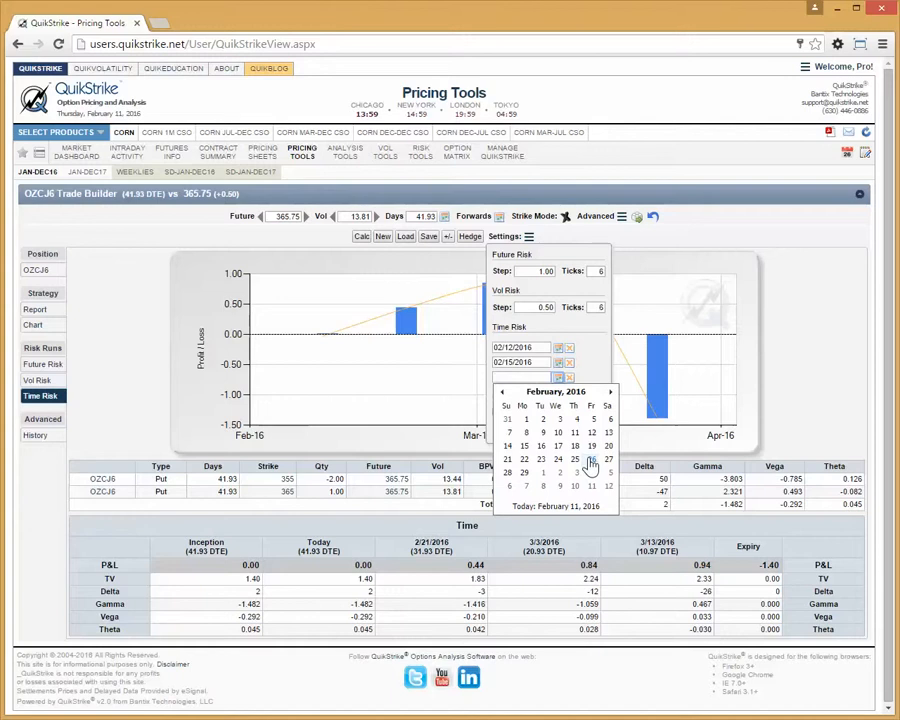
pyautogui.click(591, 445)
pyautogui.click(548, 431)
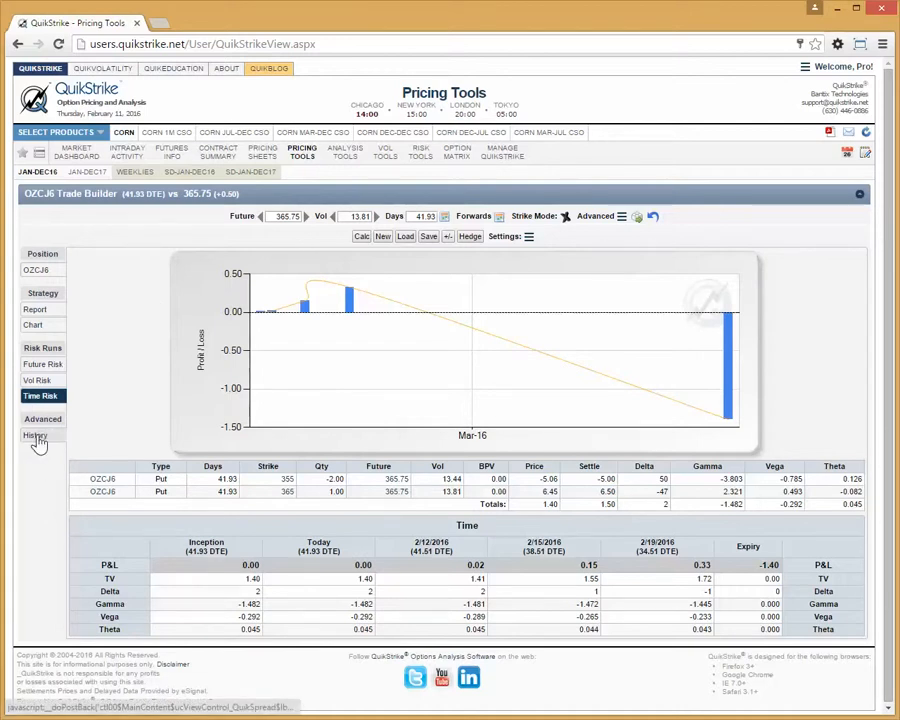
# - Examine the strategy's historical value chart along with its future price and Greeks histories
pyautogui.click(36, 437)
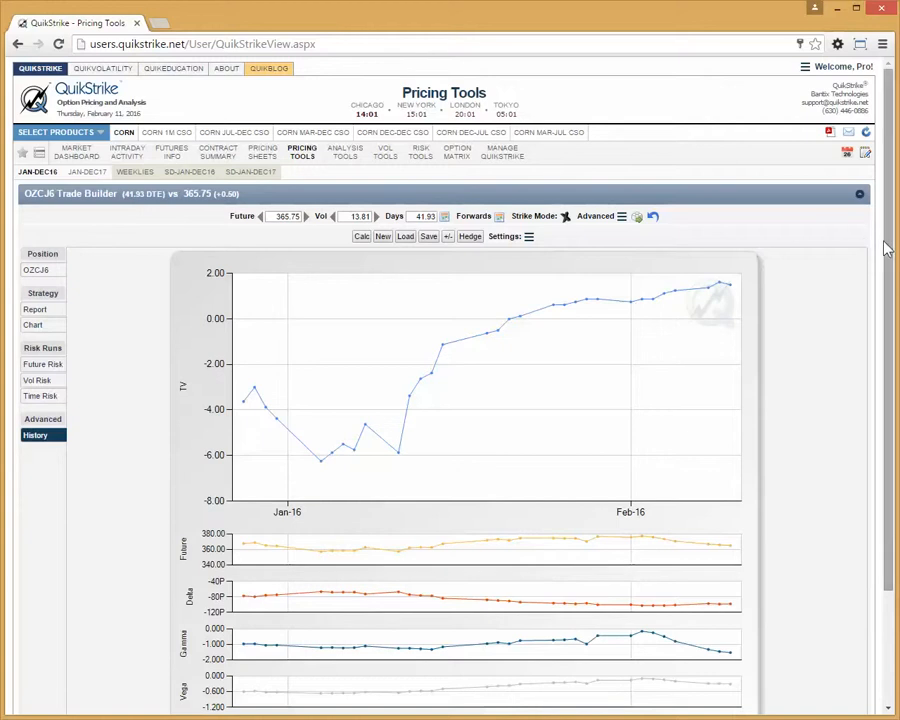
pyautogui.moveTo(887, 241); pyautogui.dragTo(897, 292)
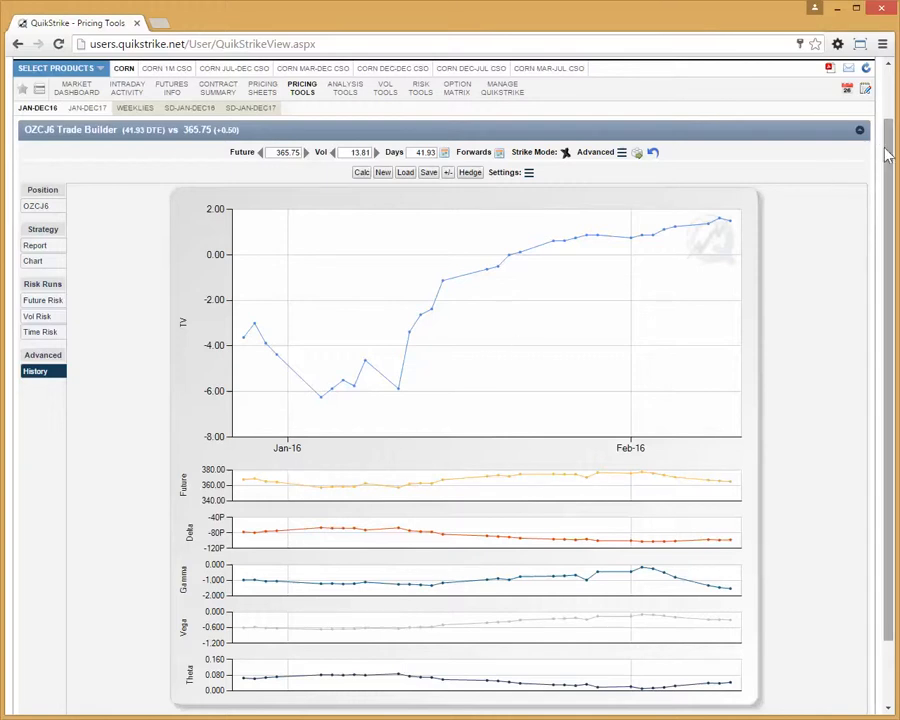
pyautogui.scroll(1, 888, 140)
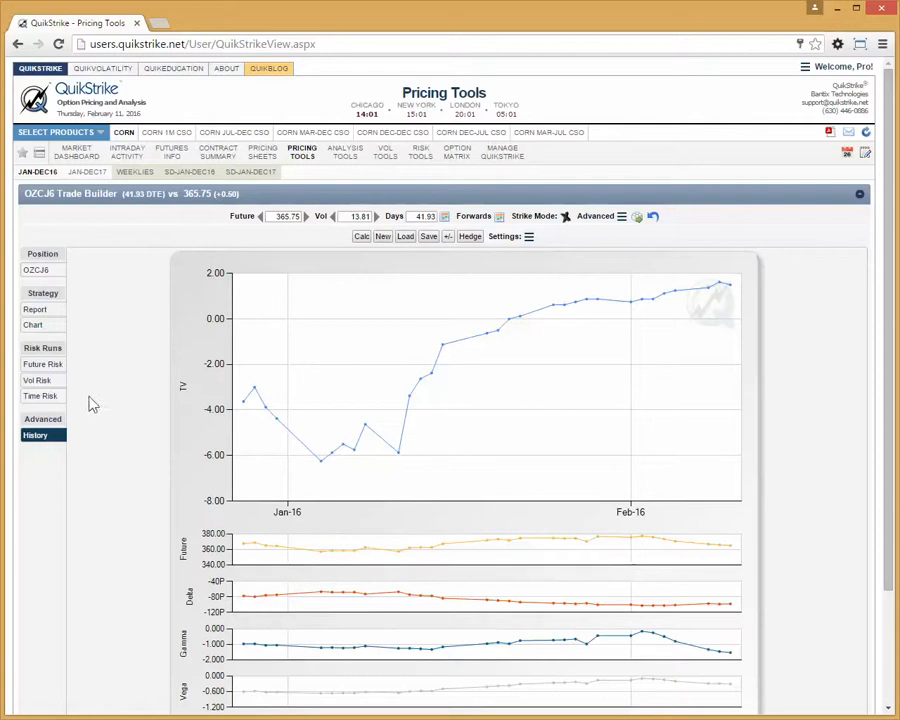
# - Return to the OZCJ6 position, add 1 call at strike 385 and 1 put at strike 345, and recalculate the strategy
pyautogui.click(47, 276)
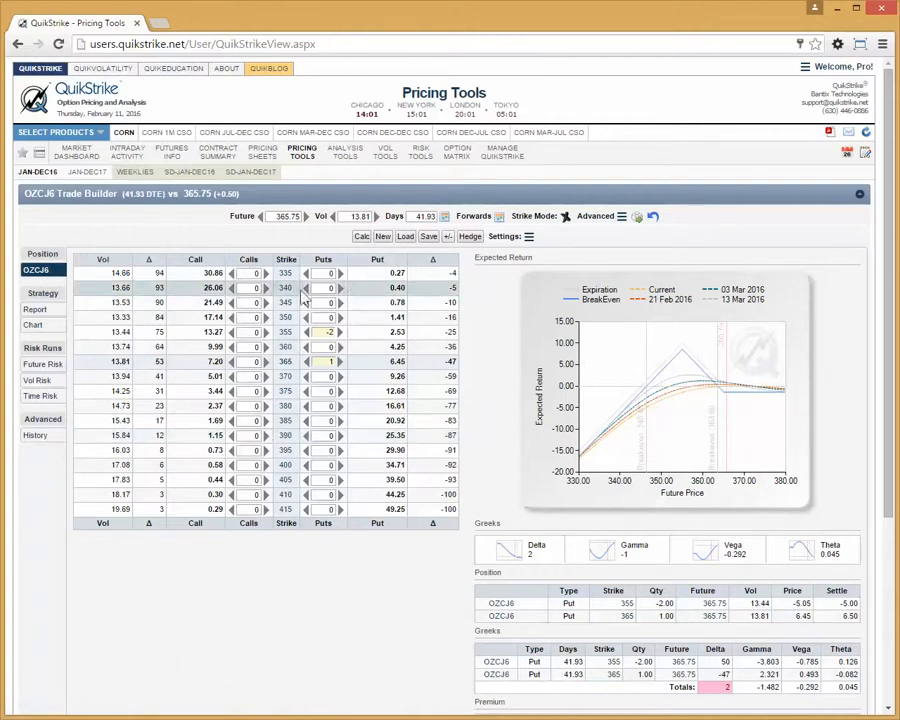
pyautogui.click(233, 421)
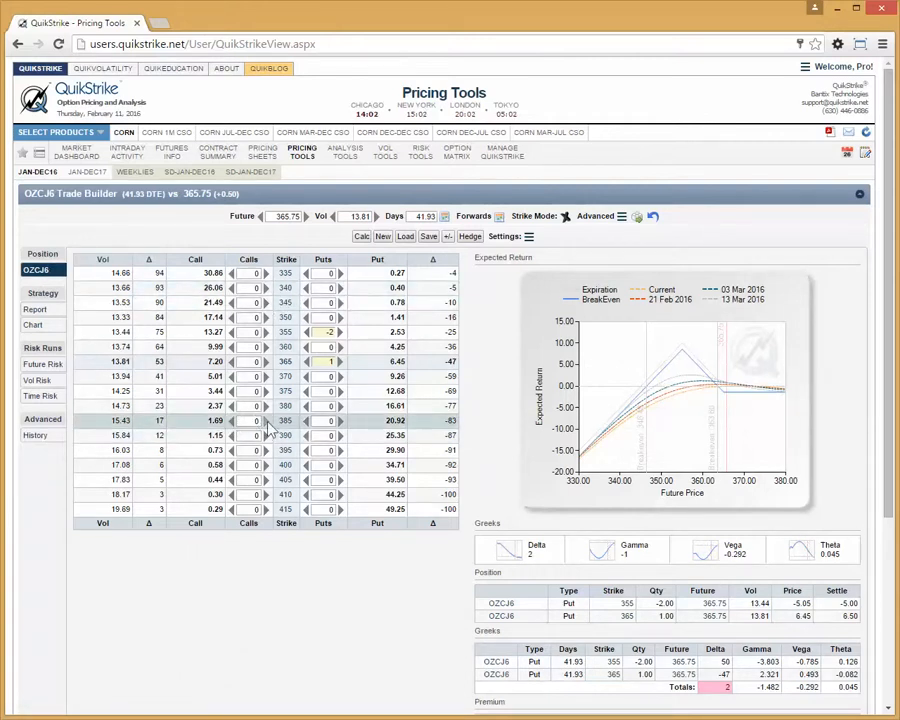
pyautogui.click(341, 303)
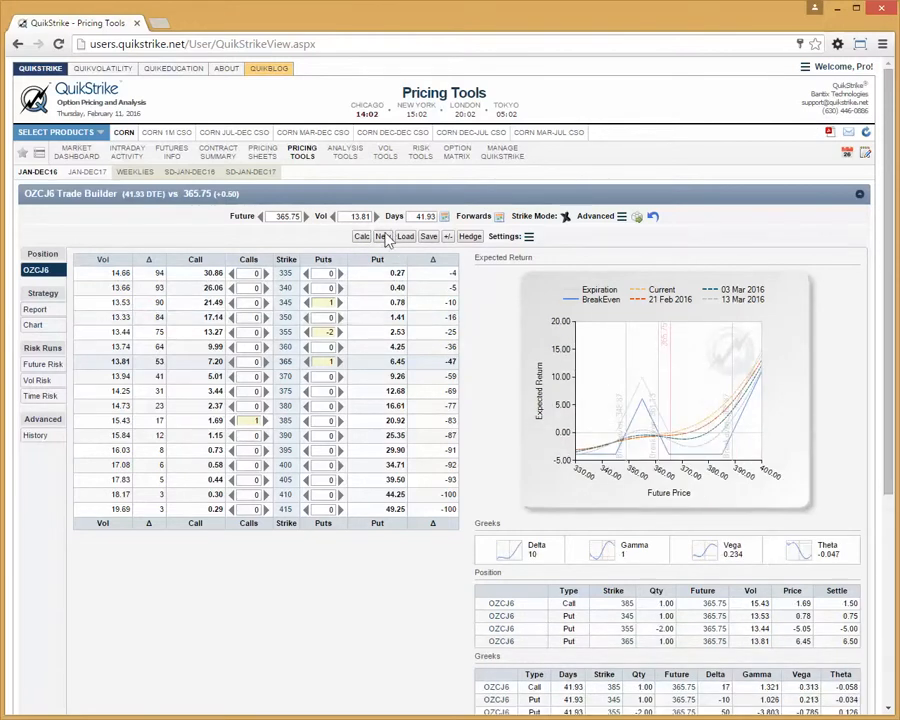
# - Start a new OZCJ6 strategy, calculate 1 call and 1 put at strike 365, and reverse the position to short
pyautogui.click(383, 236)
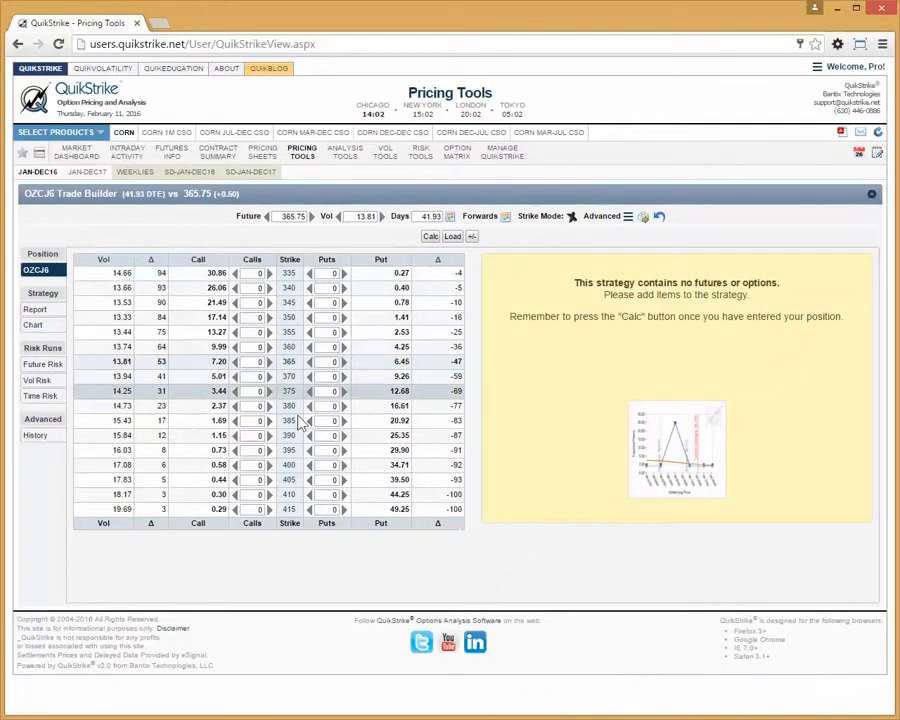
pyautogui.click(344, 362)
pyautogui.click(269, 362)
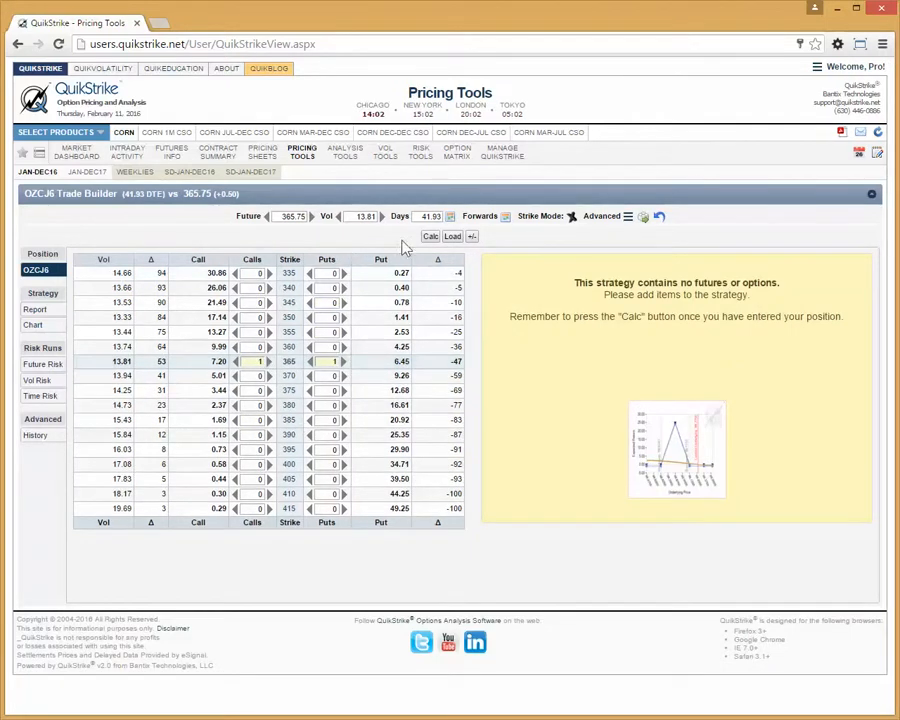
pyautogui.click(429, 237)
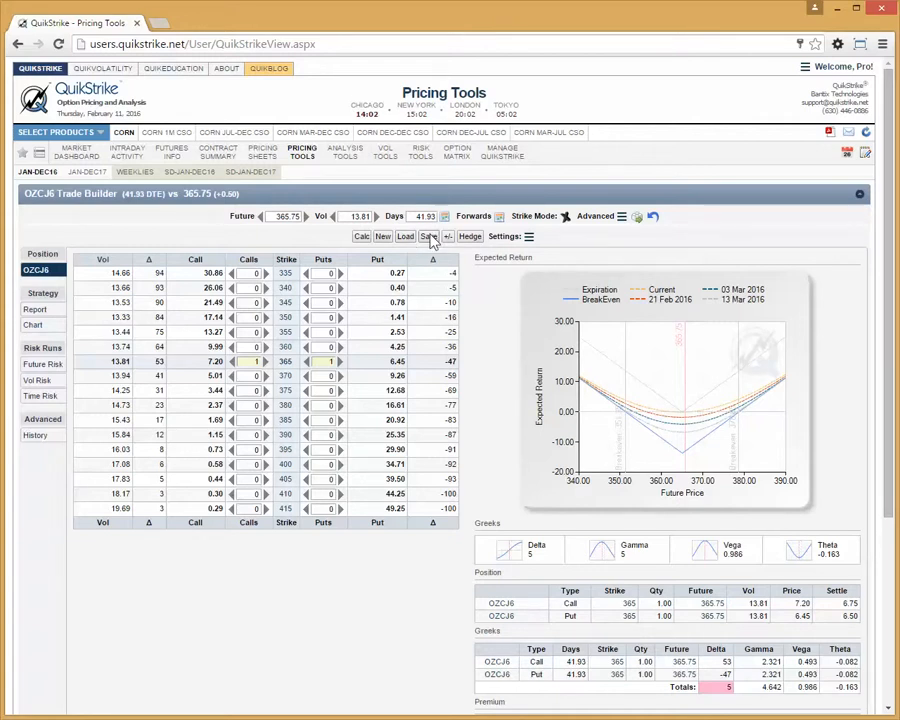
pyautogui.moveTo(500, 160)
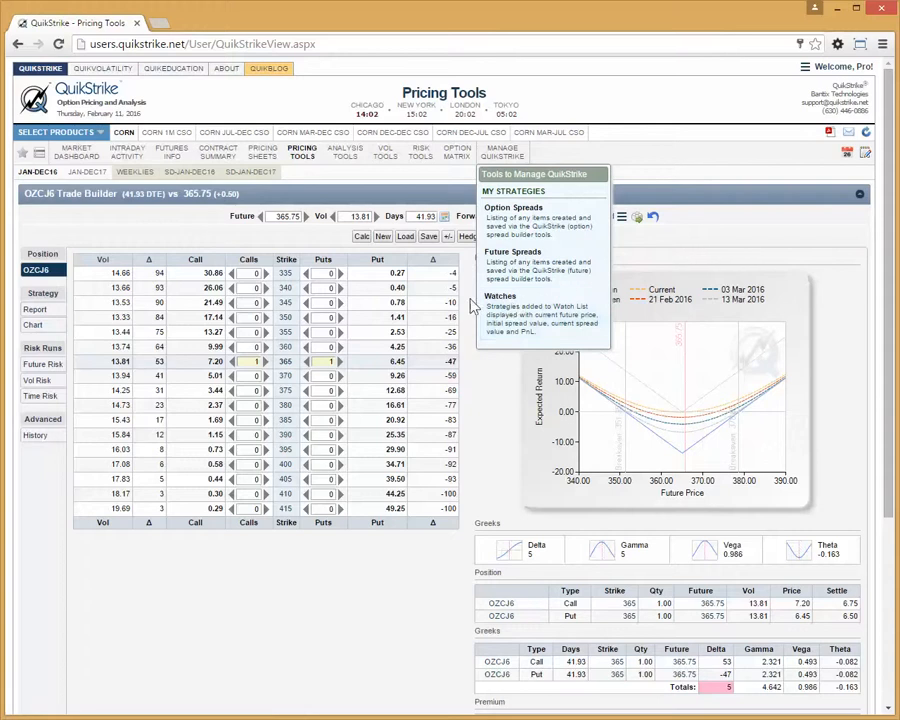
pyautogui.click(448, 238)
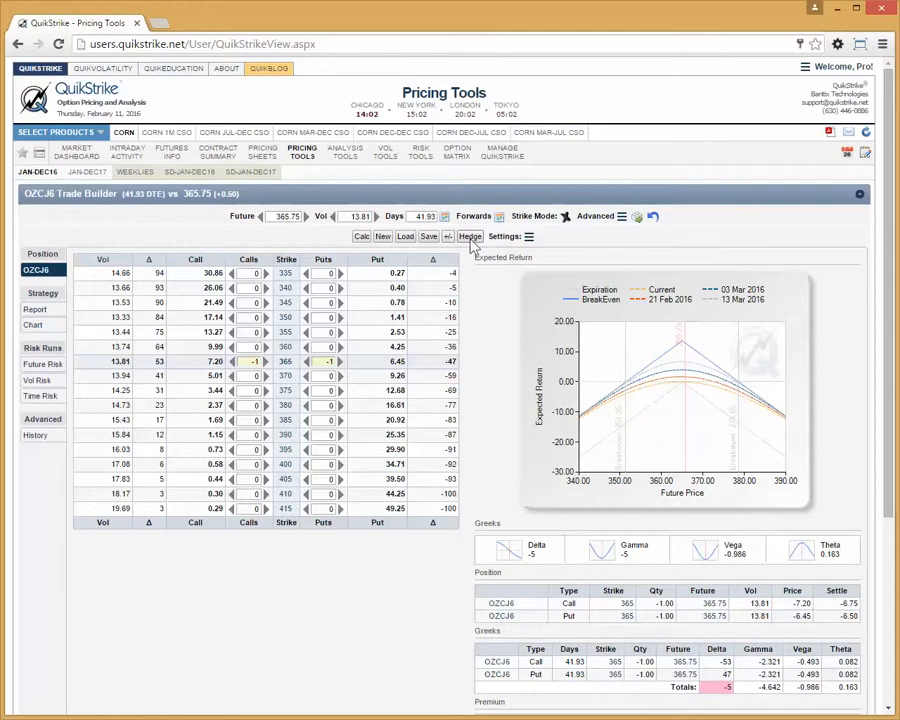
# - Review the risk run settings and the advanced pricing model option, leaving both without changes
pyautogui.click(529, 236)
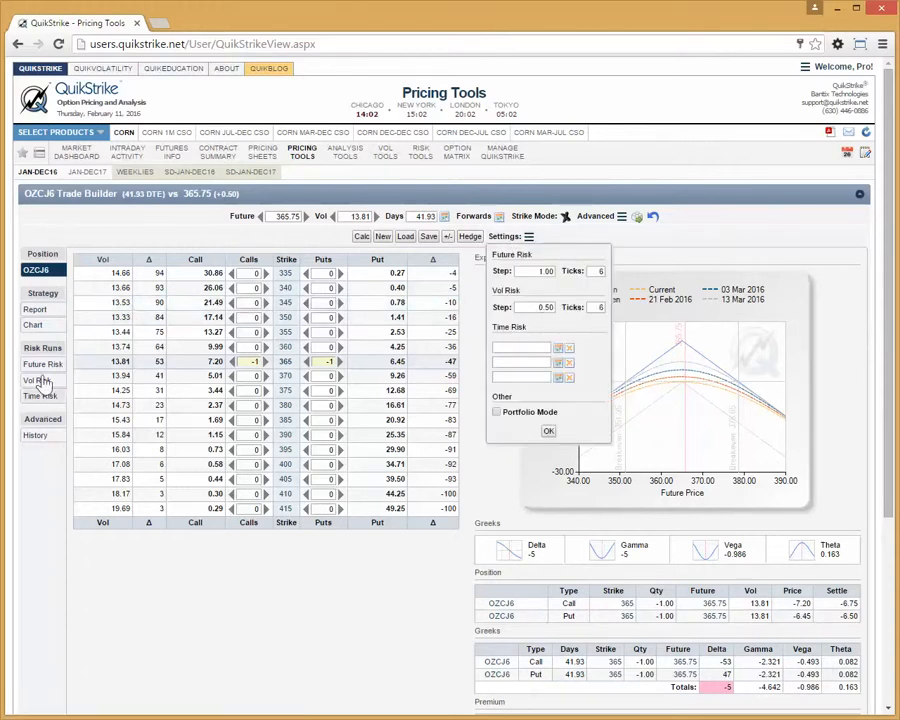
pyautogui.click(529, 236)
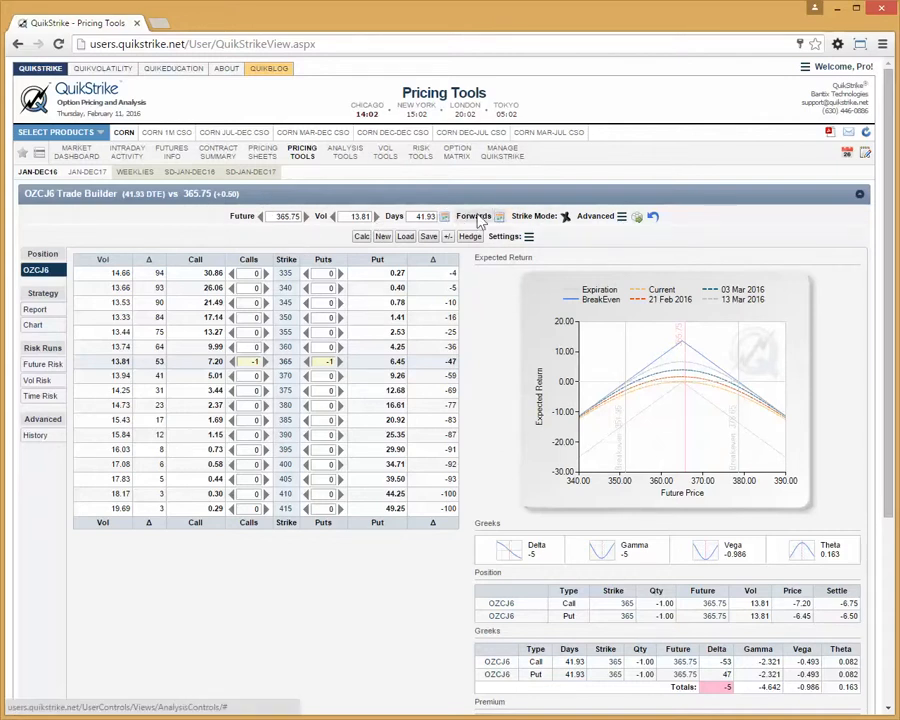
pyautogui.click(608, 218)
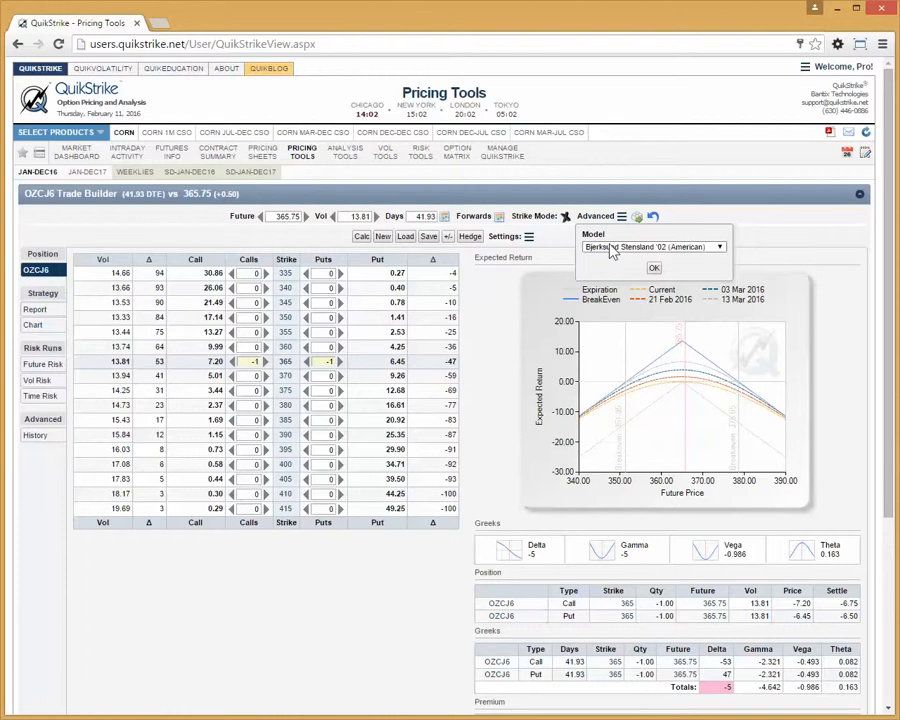
pyautogui.click(618, 173)
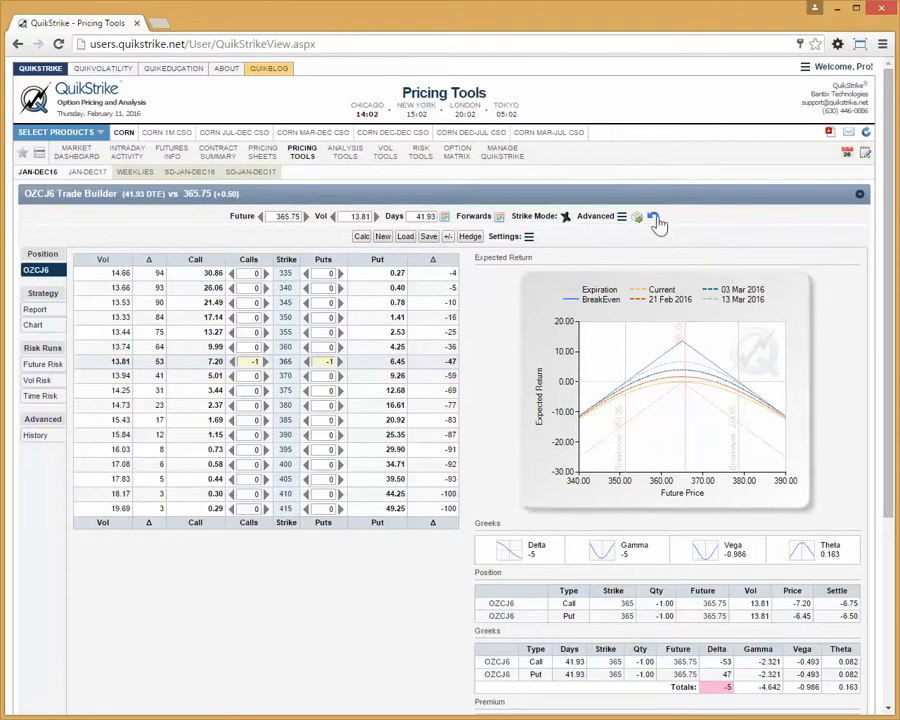
# - Try a future price of 367.00 on the short straddle, and reset the analysis controls
pyautogui.click(655, 219)
pyautogui.click(306, 217)
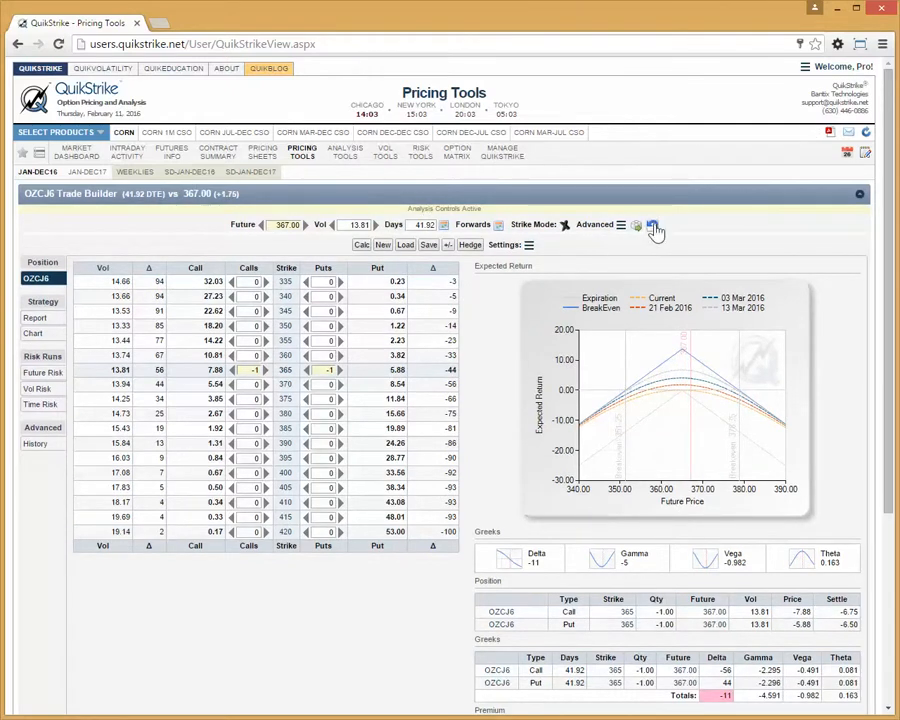
pyautogui.click(653, 226)
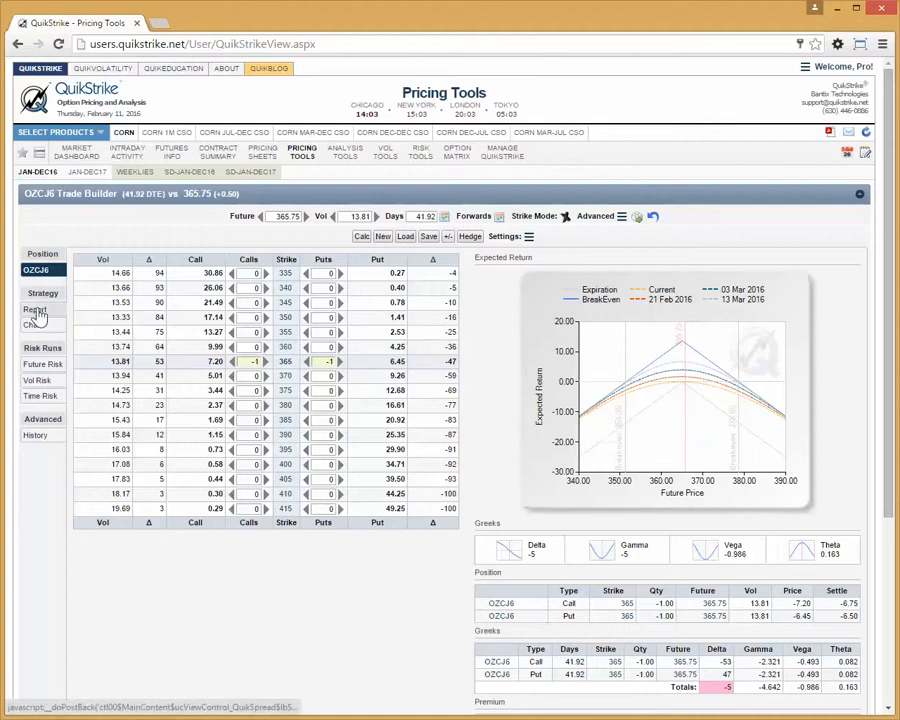
# - Load the saved QuikSpread OZCJ6 350/360/365 BRKN P-FLY @ -0.36 REF: 365.50
pyautogui.click(405, 236)
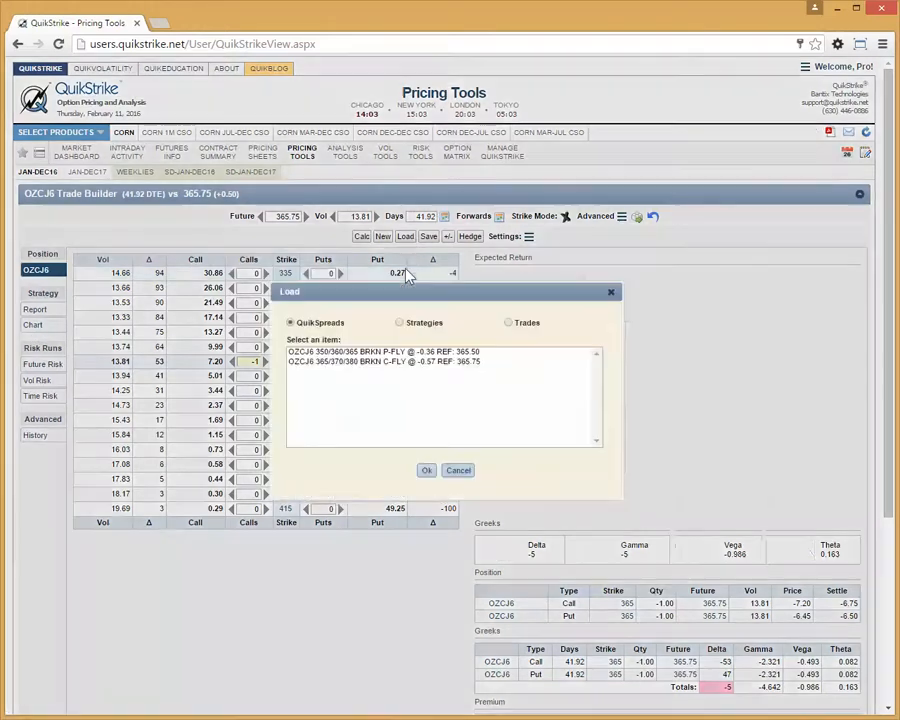
pyautogui.click(400, 352)
pyautogui.click(427, 472)
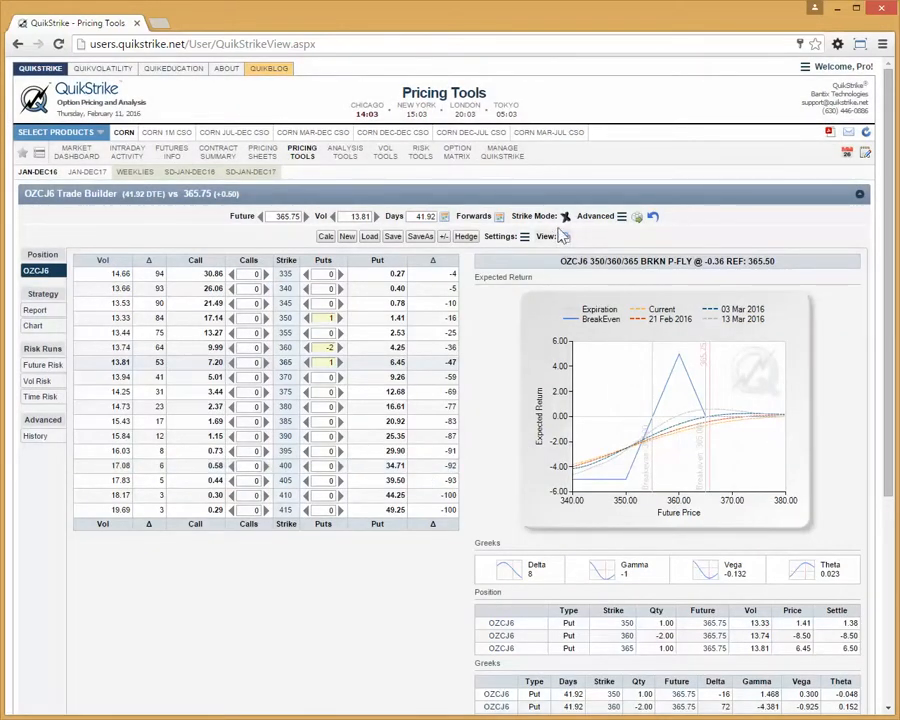
# - View the loaded strategy's details in a separate window, dismiss its notes, check the PDF export orientations, and close the window
pyautogui.click(553, 237)
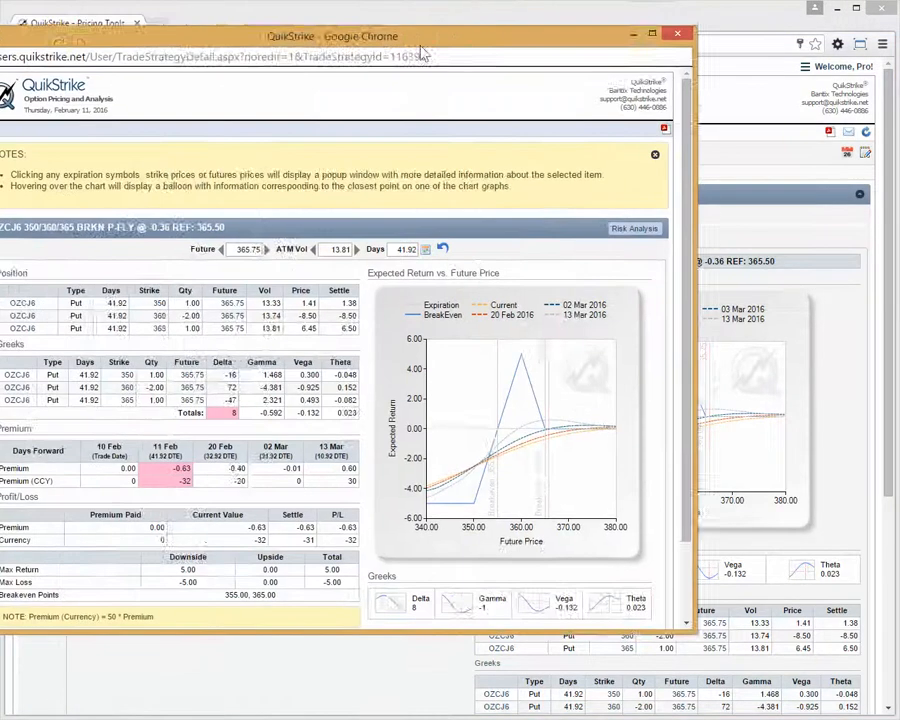
pyautogui.moveTo(422, 52); pyautogui.dragTo(527, 80)
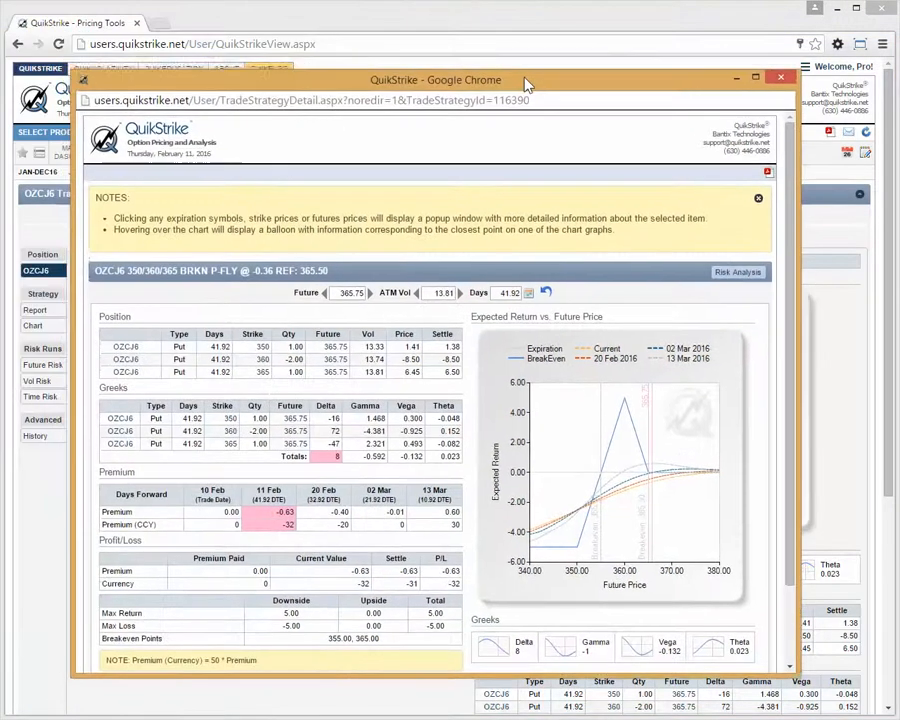
pyautogui.click(758, 196)
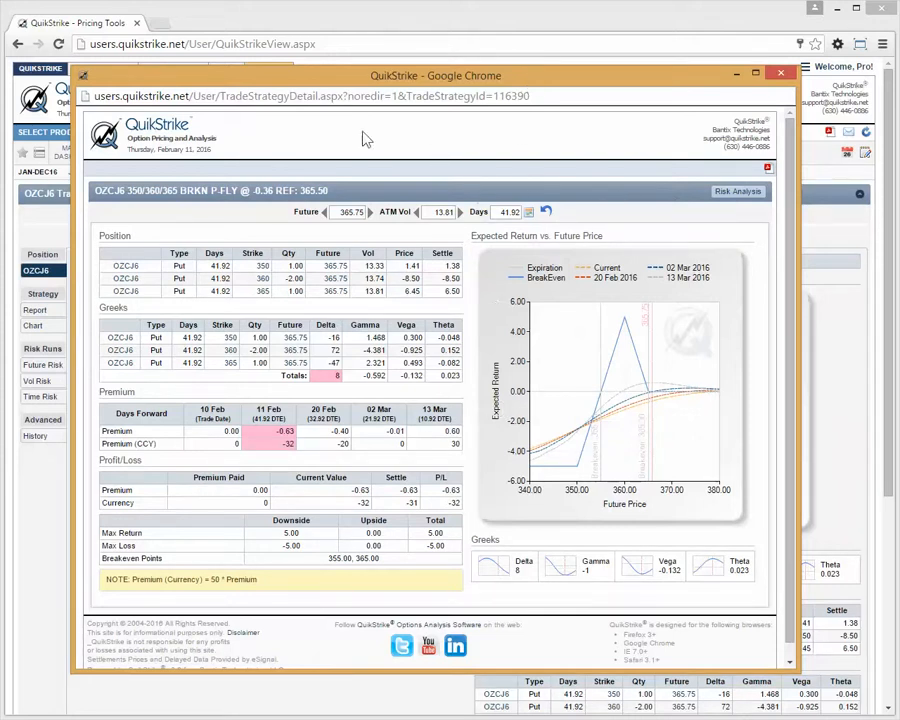
pyautogui.click(768, 172)
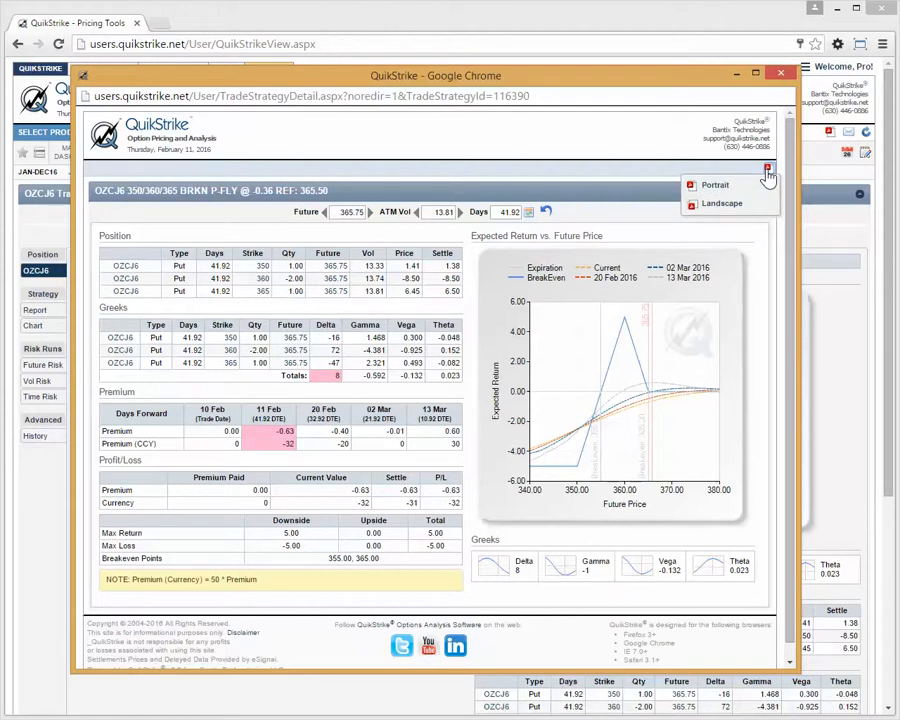
pyautogui.click(592, 139)
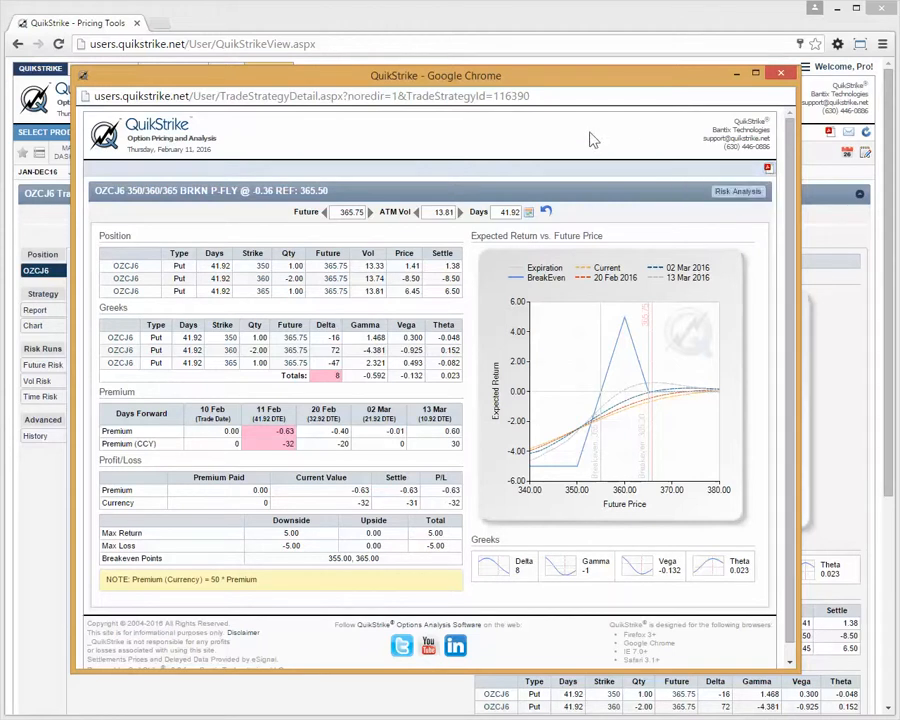
pyautogui.click(786, 74)
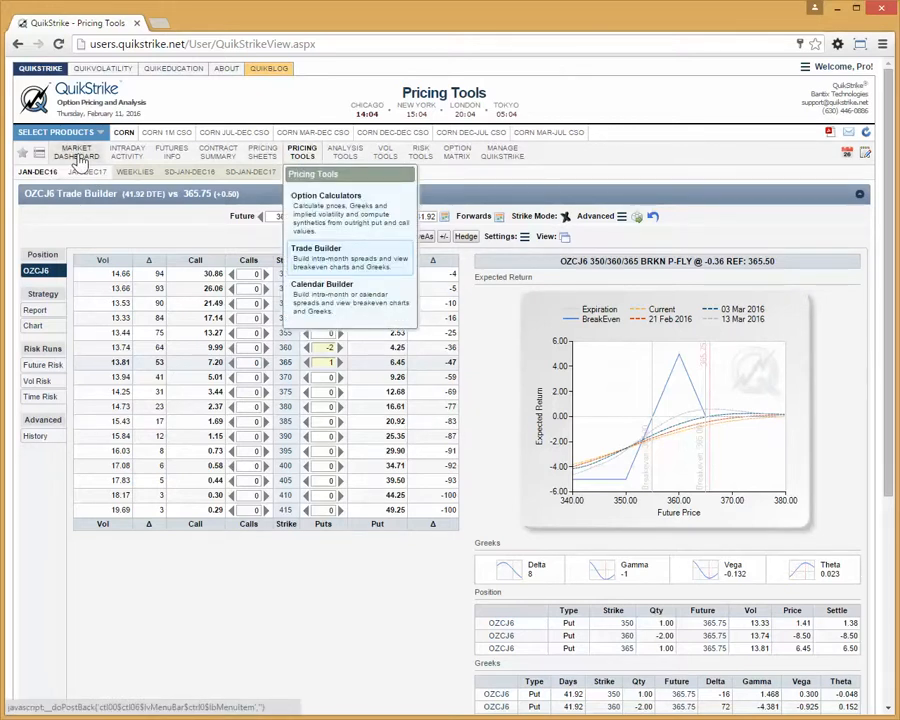
pyautogui.click(172, 571)
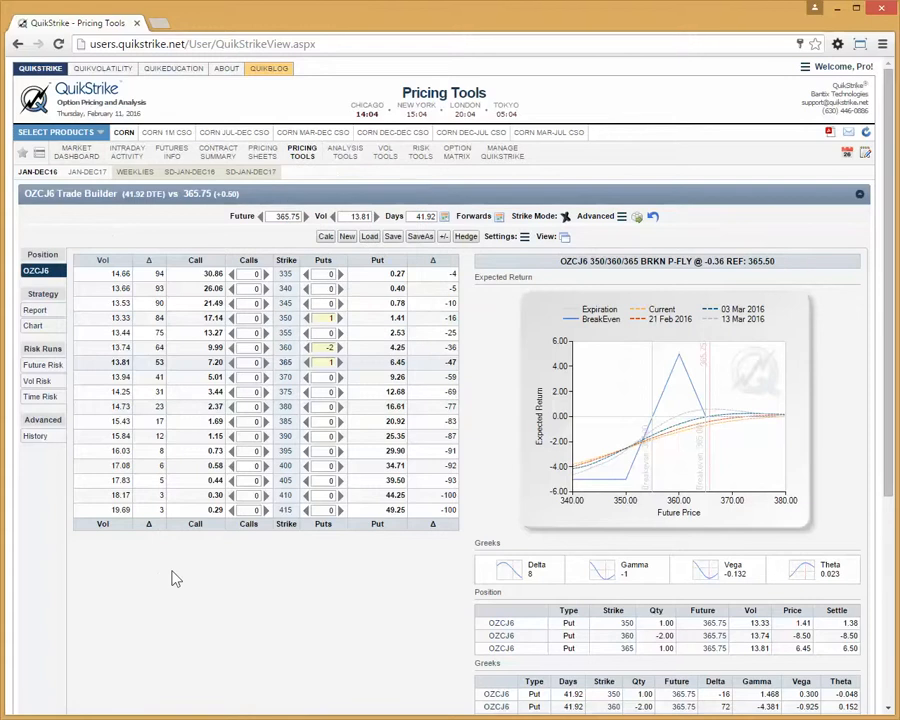